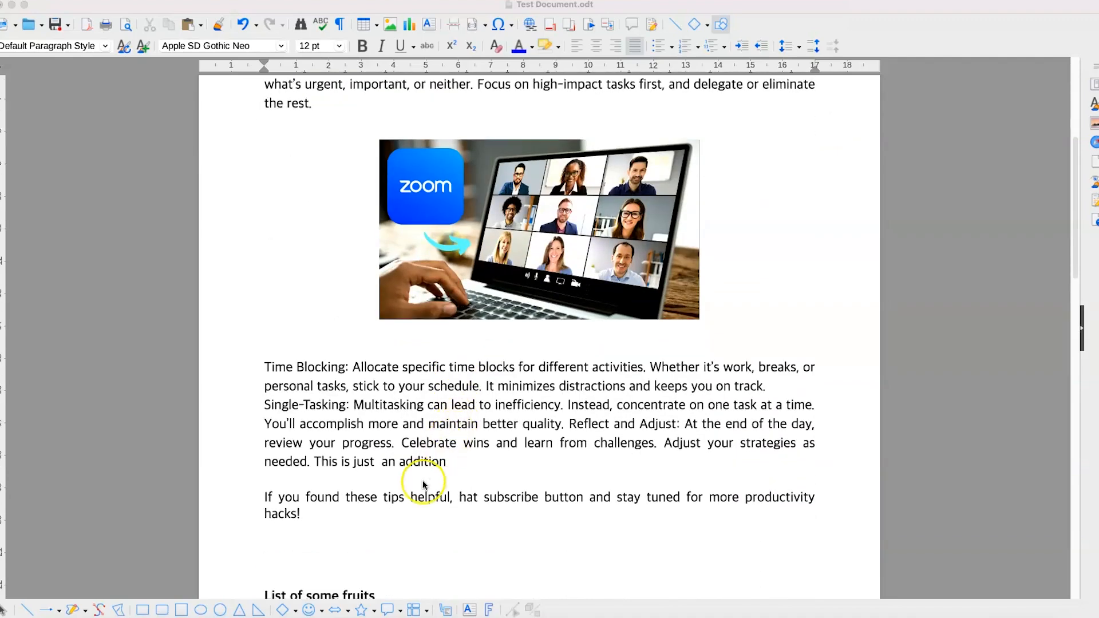
Insert a table with 4 columns and 2 rows on a new line below the paragraph ending "hacks!".
scroll(423, 479, "down", 3)
left_click(327, 454)
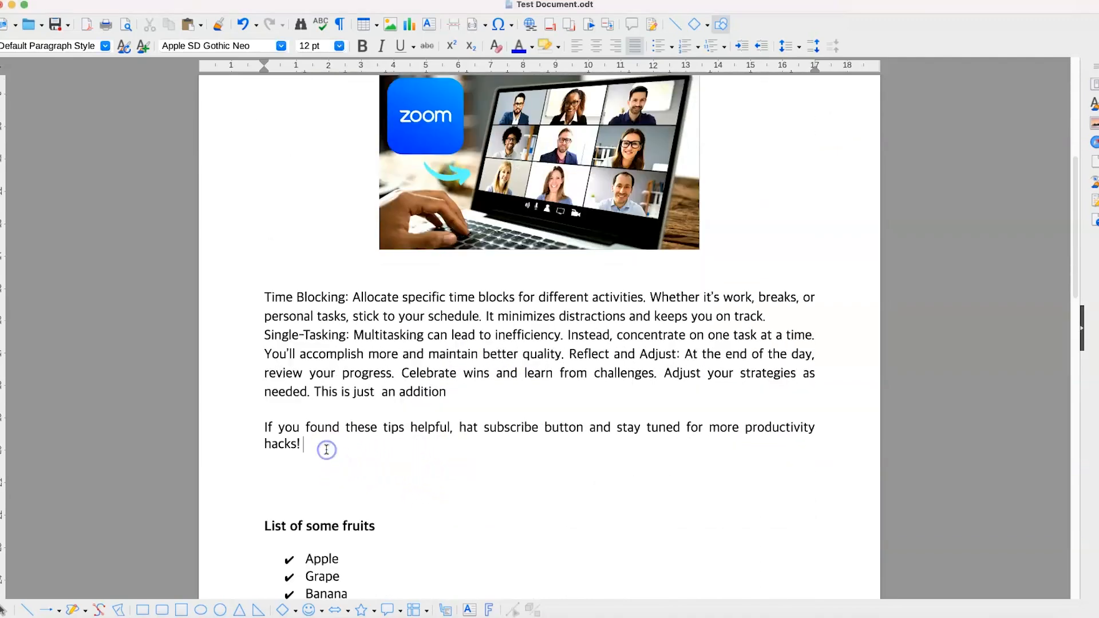
key("Return")
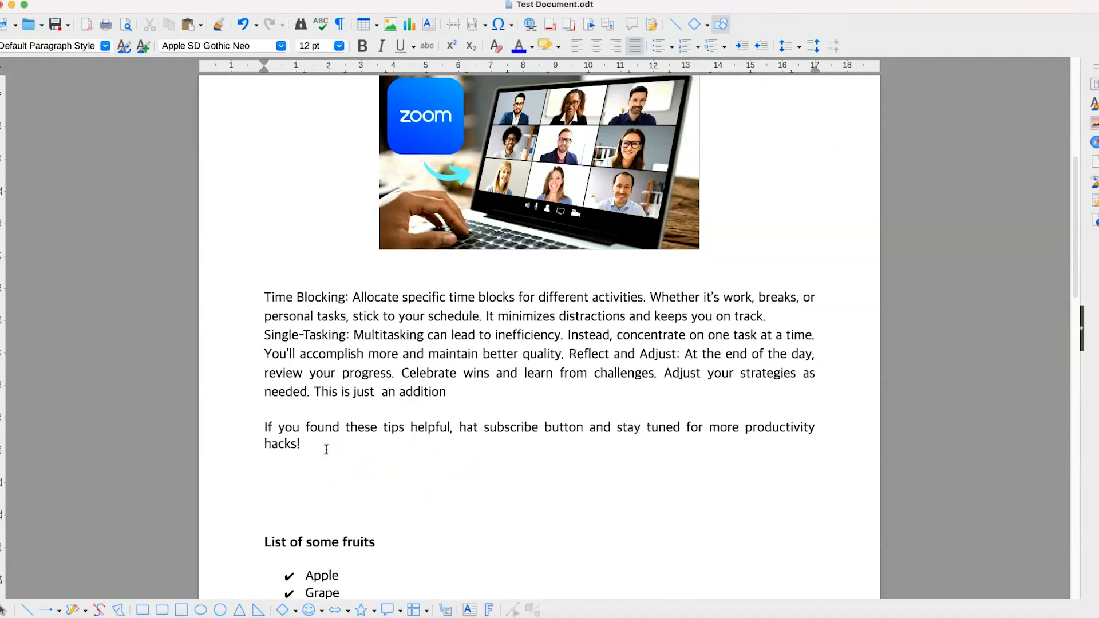
left_click(366, 25)
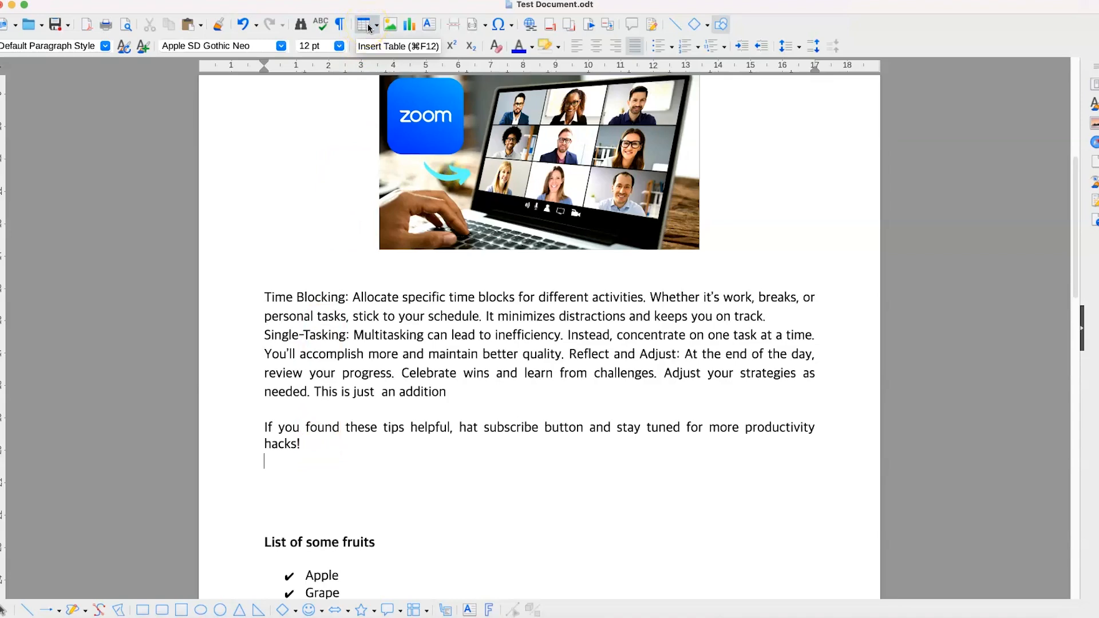
left_click(367, 26)
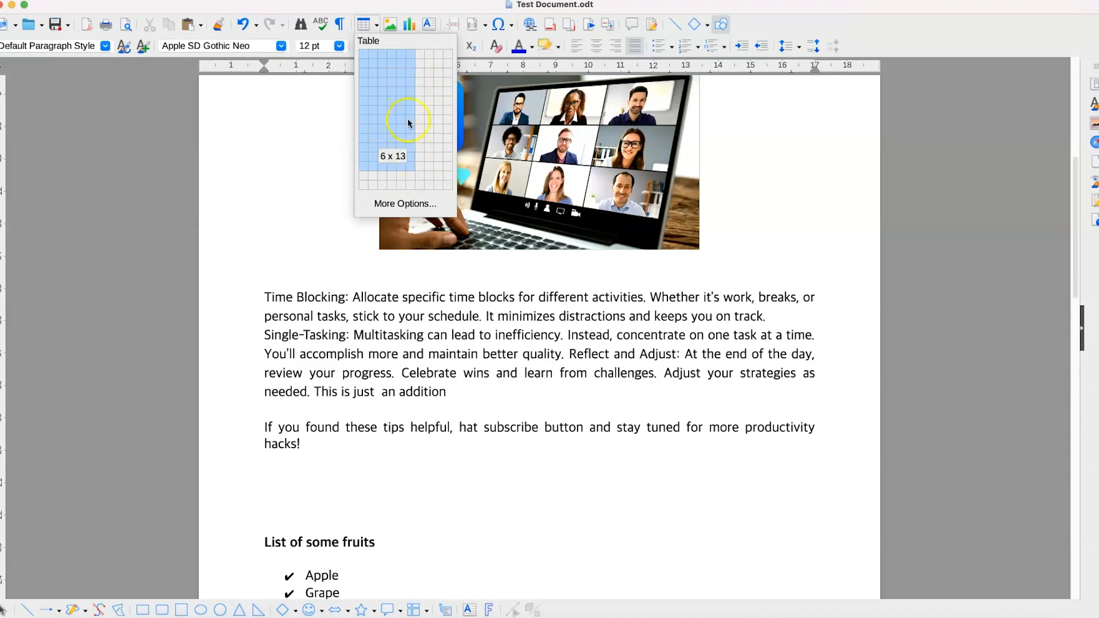
left_click(387, 65)
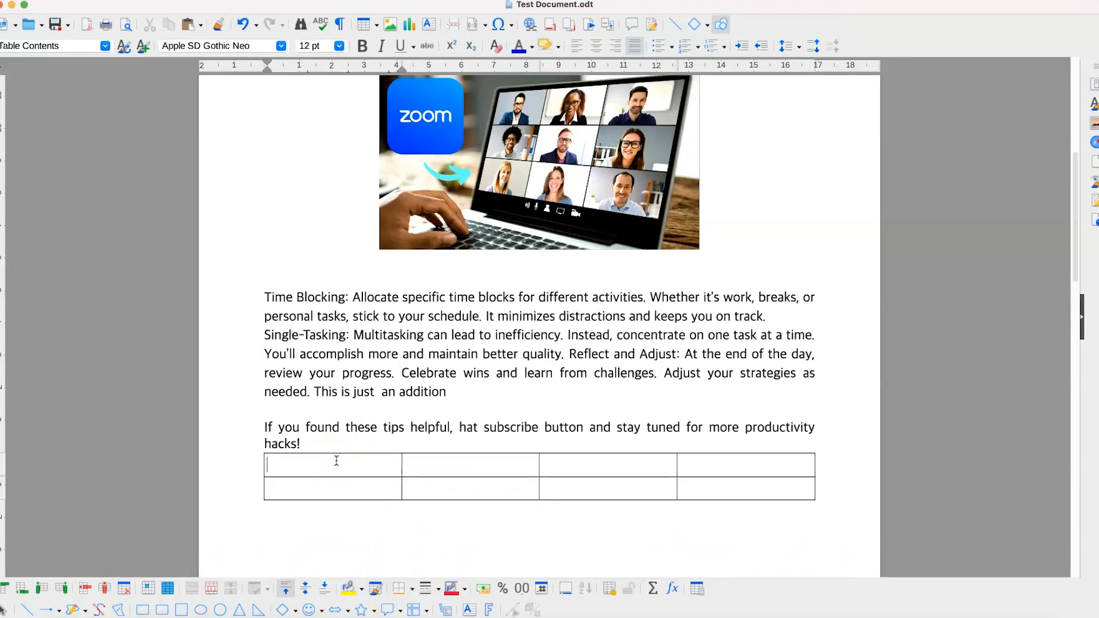
Set up a new table named Table1 with 4 columns, 4 rows and one heading row that repeats on new pages.
left_click(376, 24)
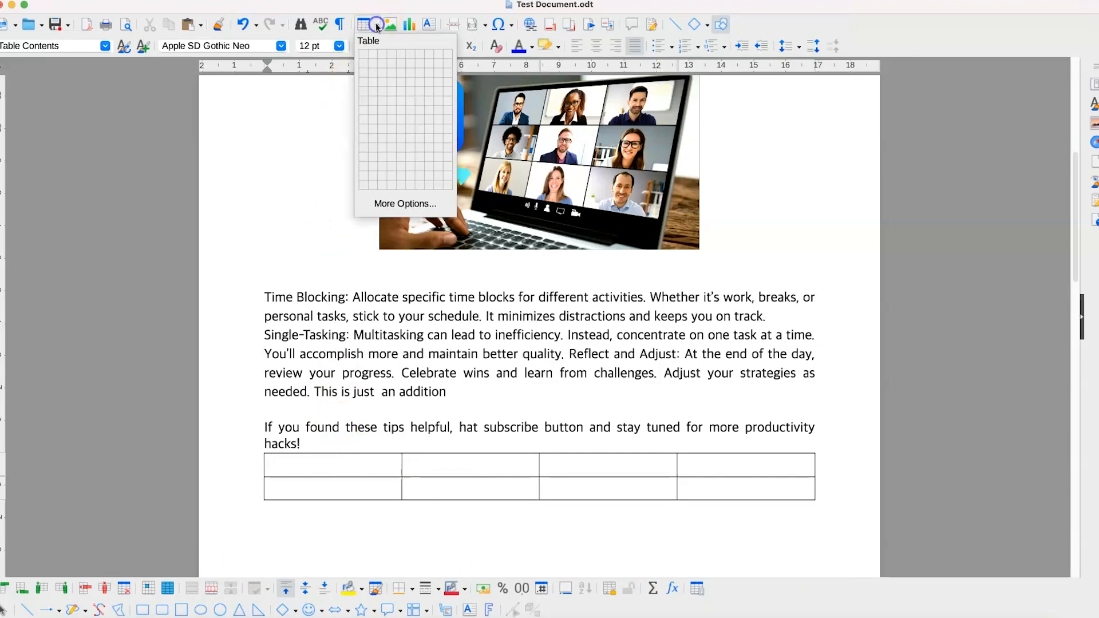
left_click(395, 210)
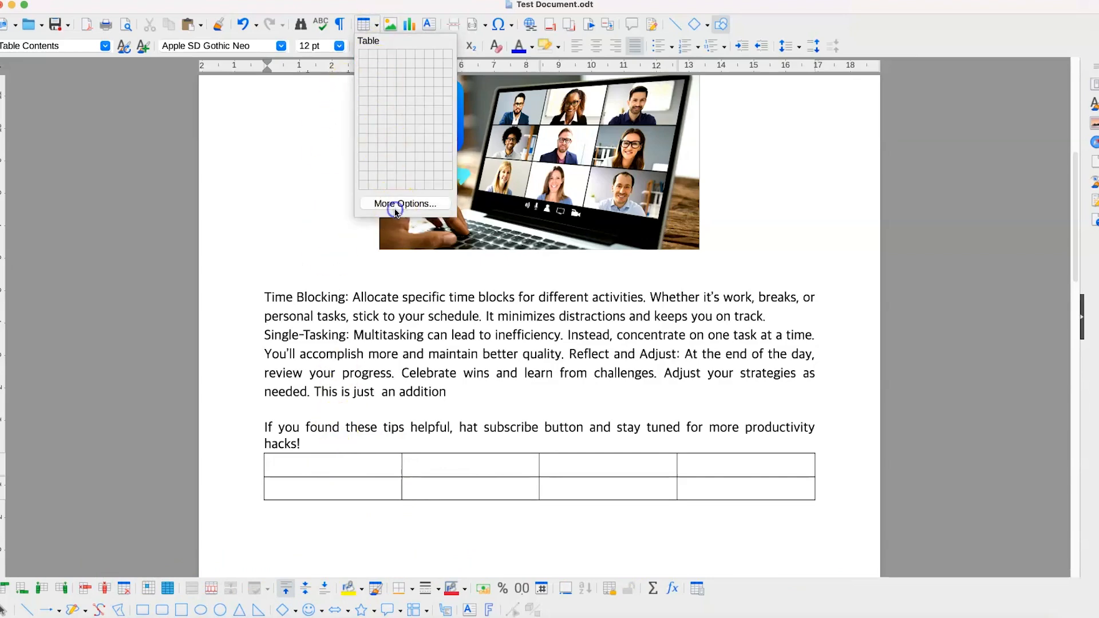
left_click(395, 210)
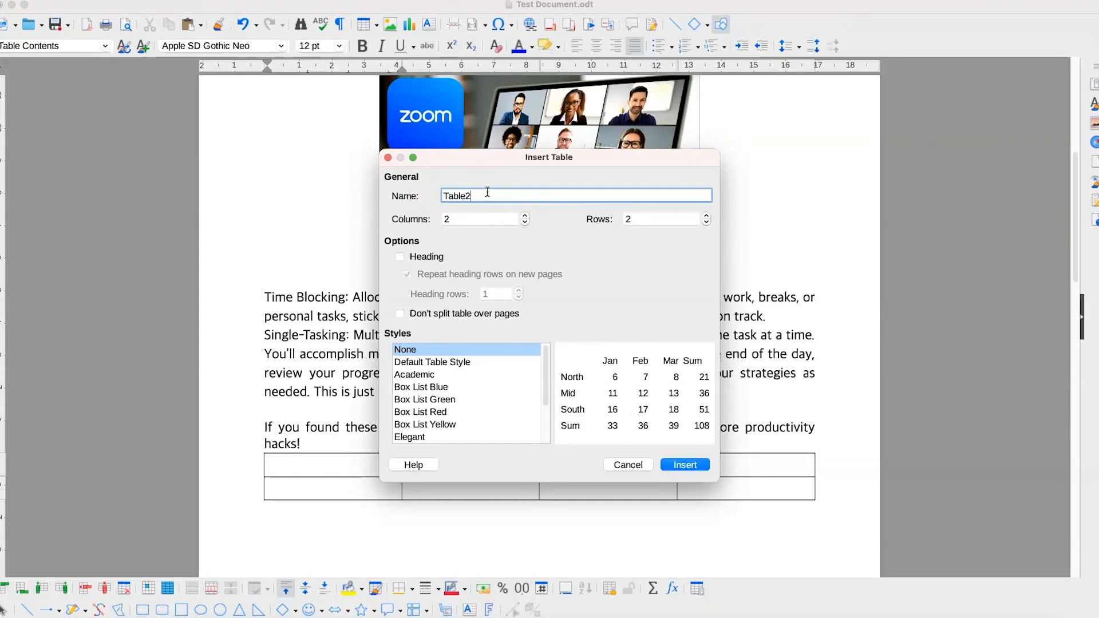
type("1")
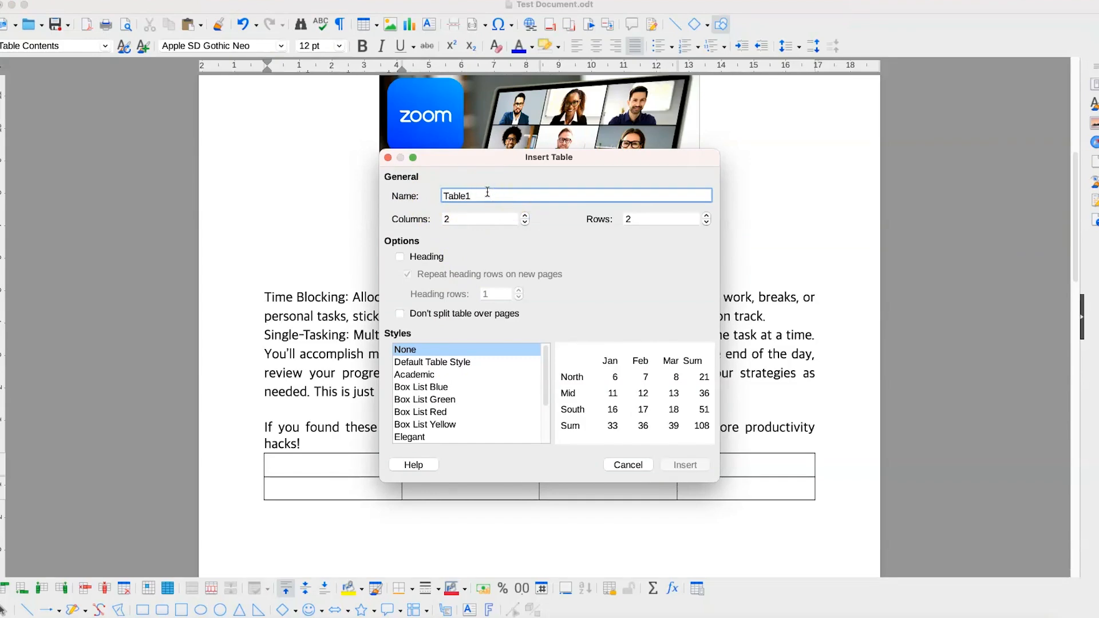
left_click(524, 216)
left_click(523, 216)
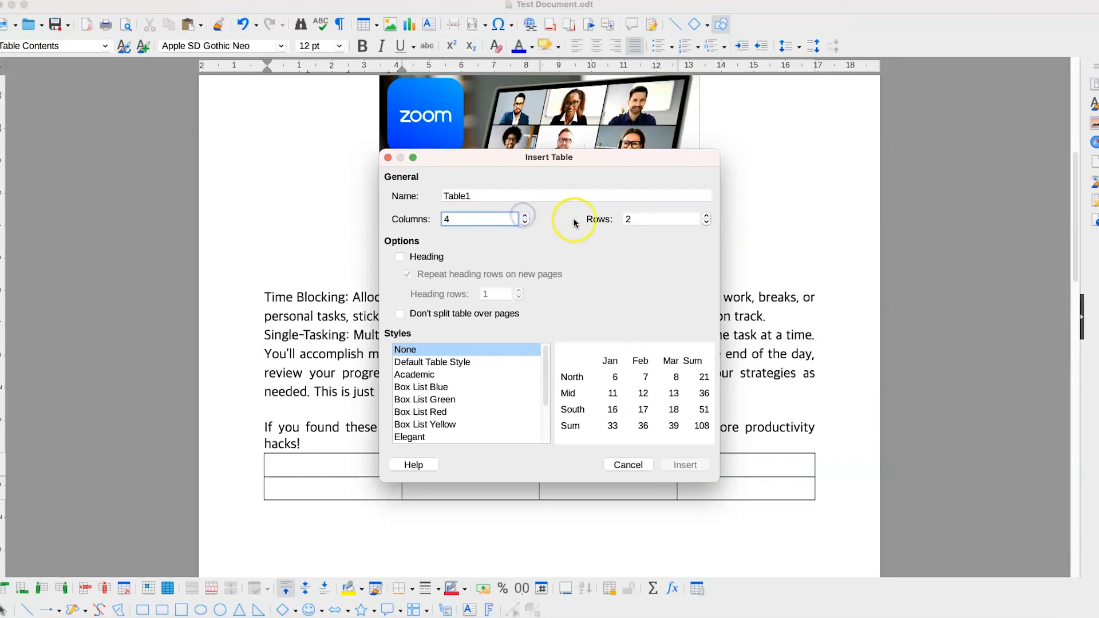
left_click(706, 216)
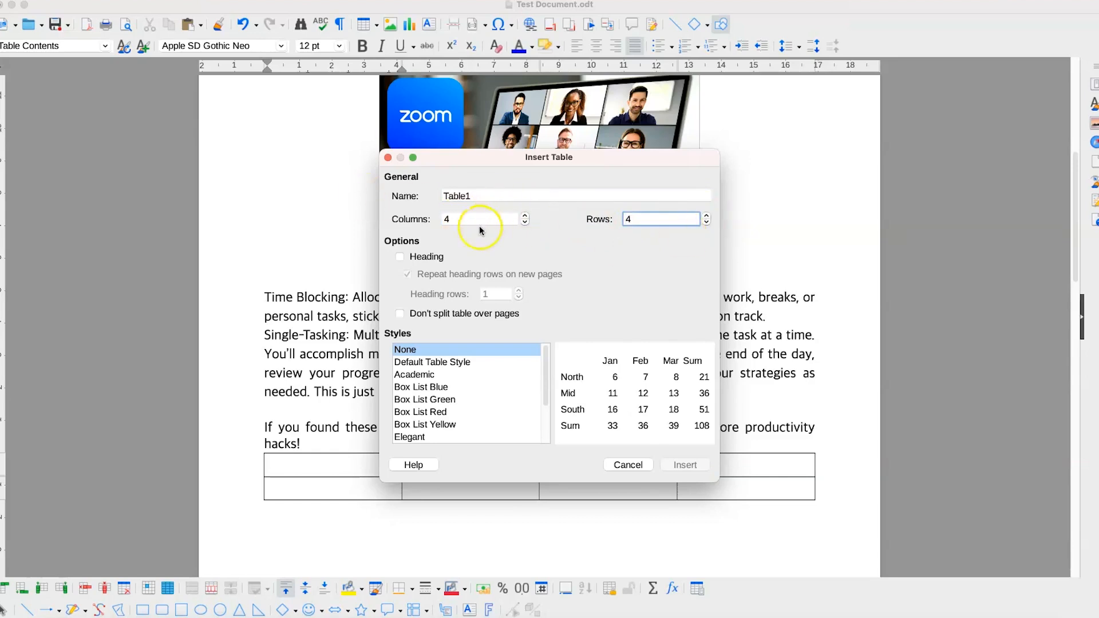
left_click(400, 258)
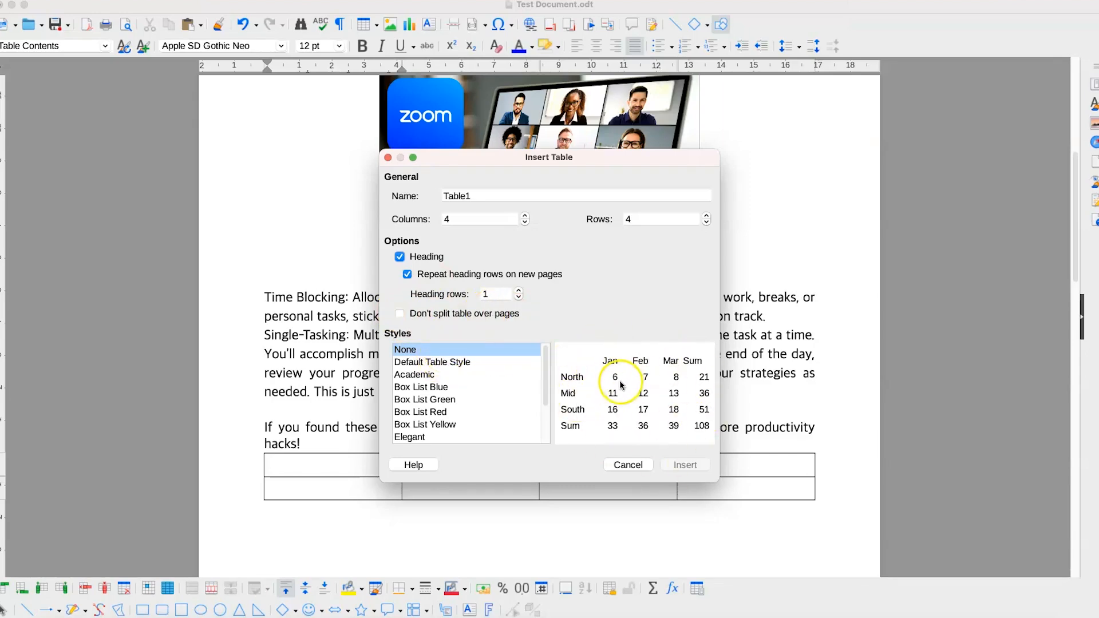
Preview the Default Table Style, Academic, Box List and Elegant table styles, and close the table setup without inserting anything.
left_click(439, 362)
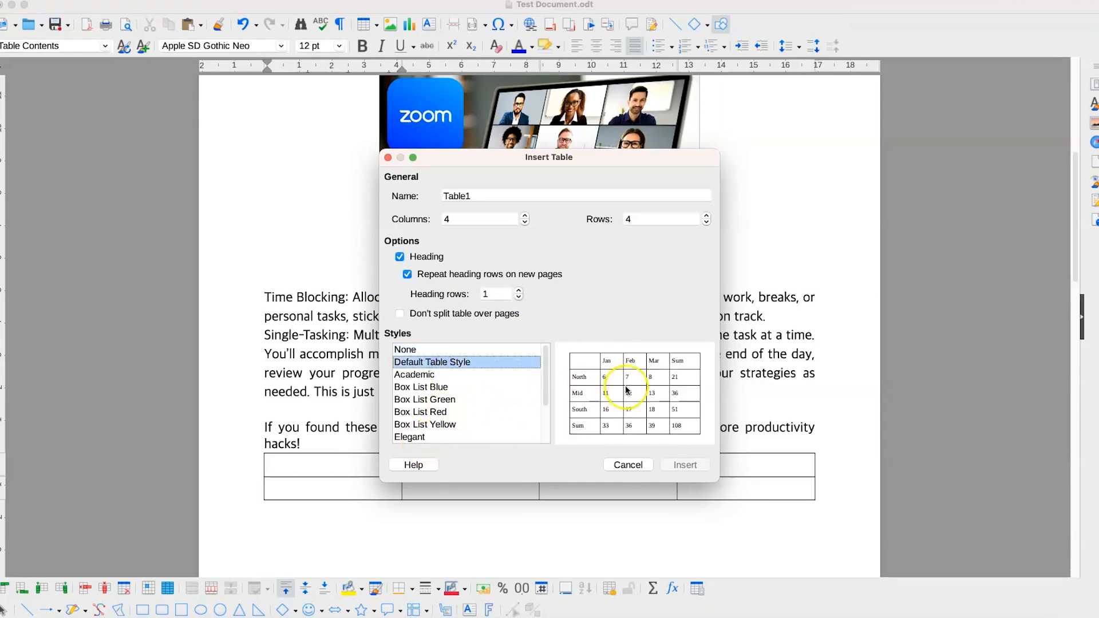
left_click(465, 375)
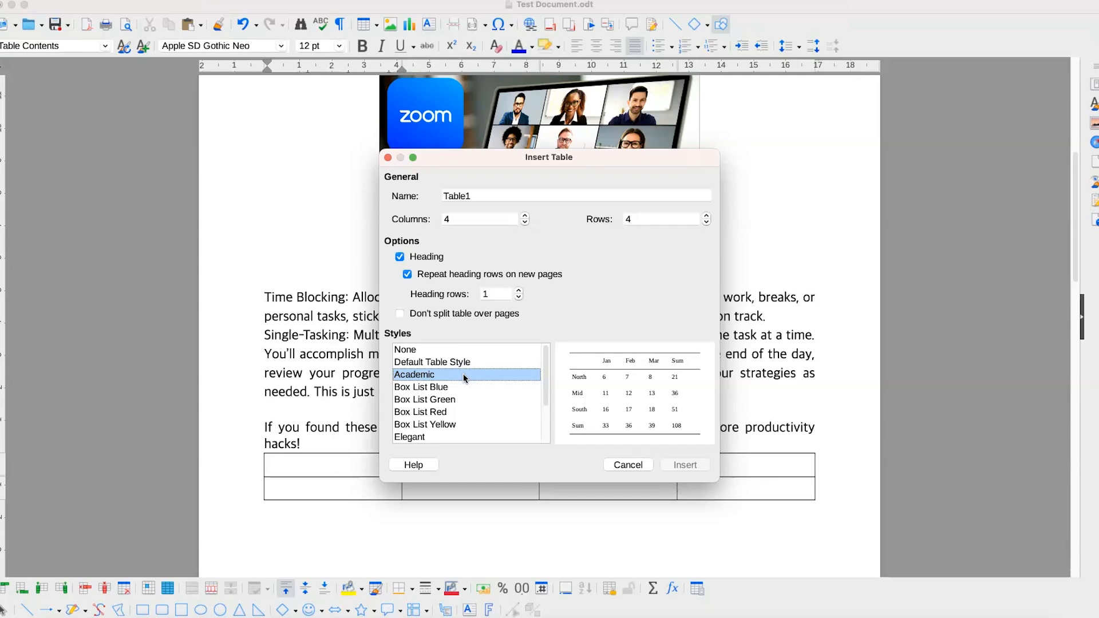
left_click(451, 389)
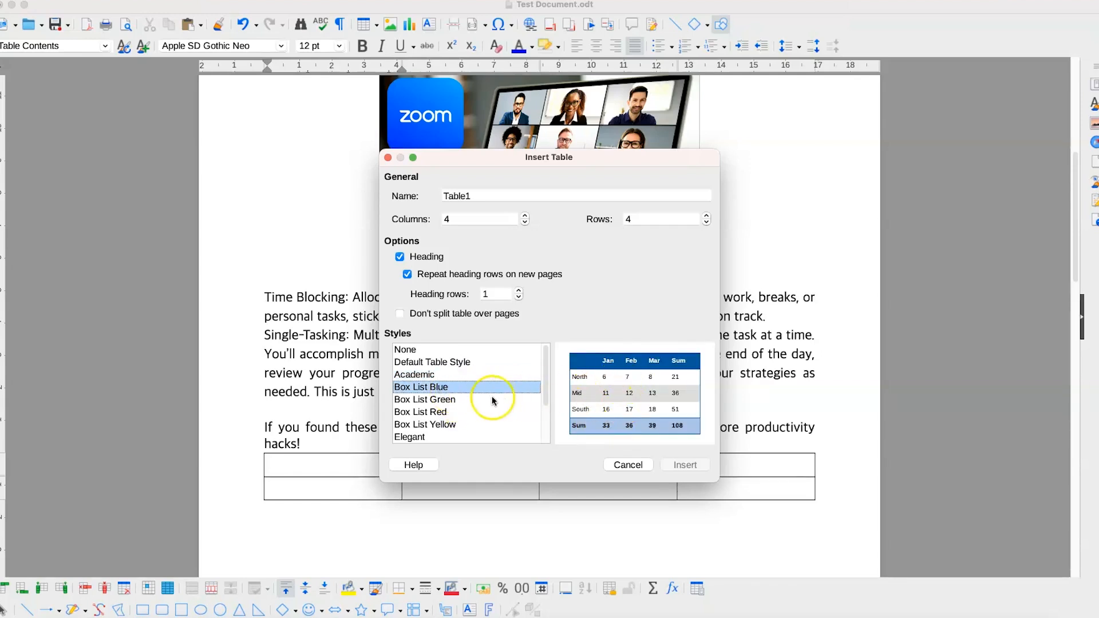
left_click(450, 400)
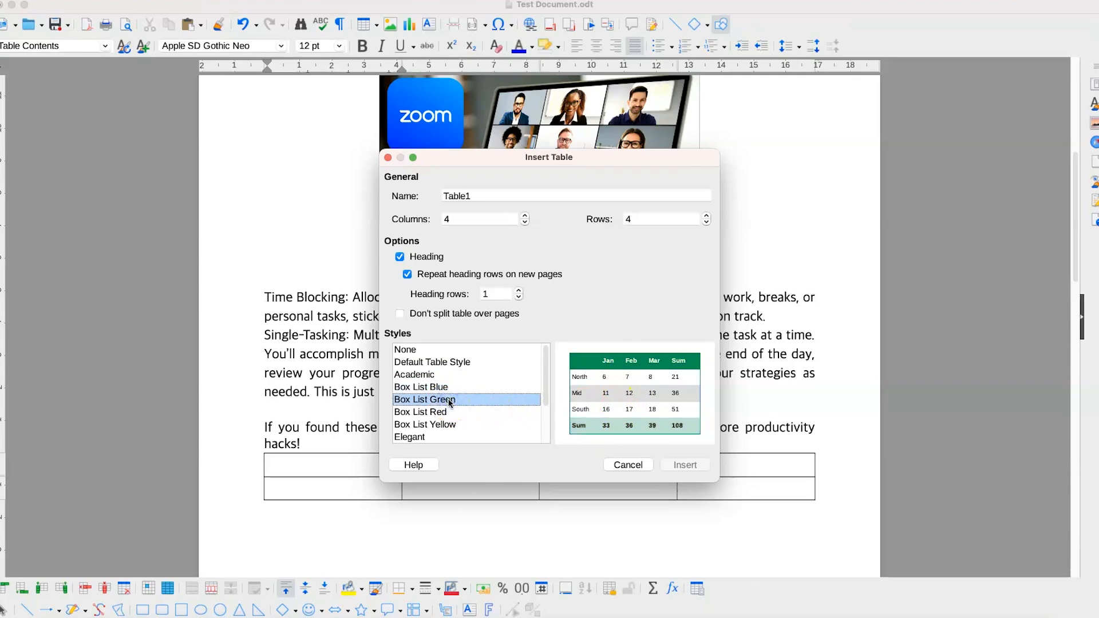
left_click(451, 412)
left_click(462, 427)
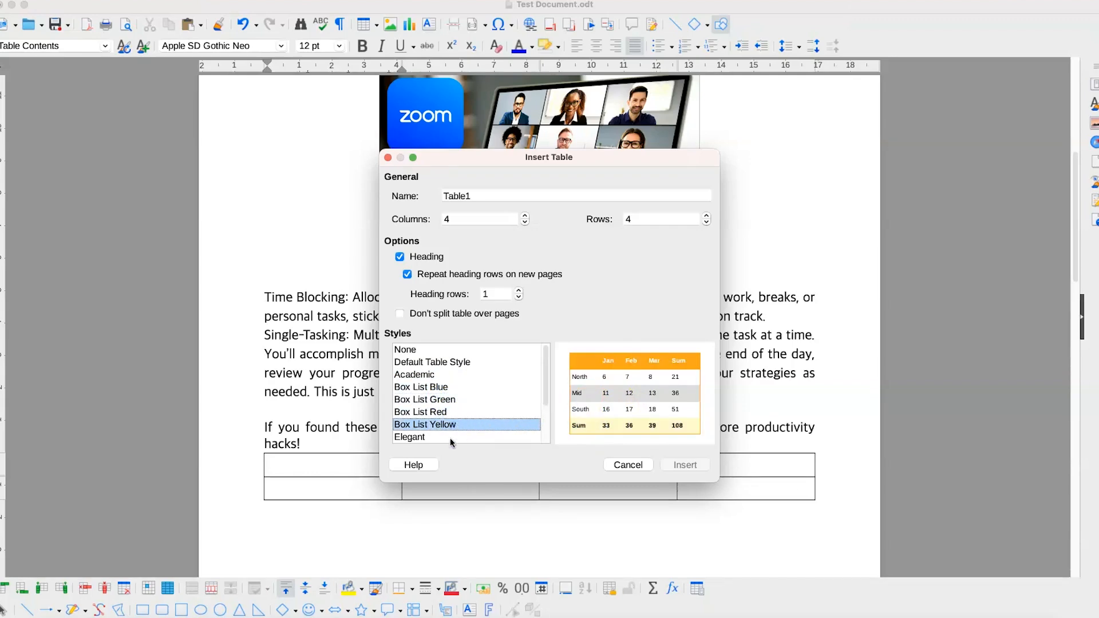
left_click(452, 440)
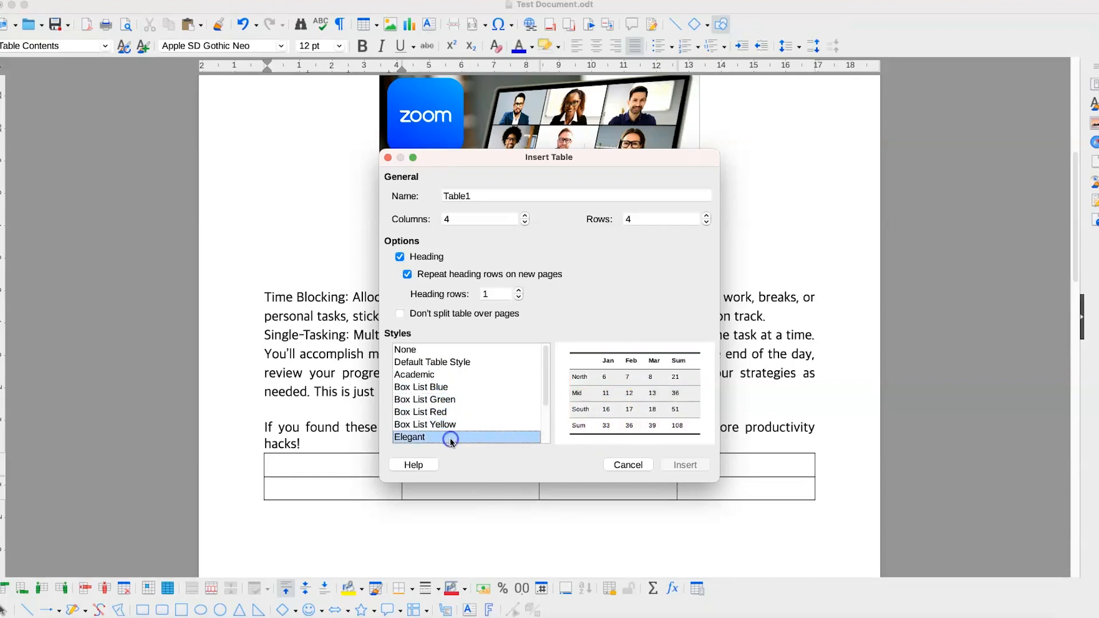
left_click(444, 376)
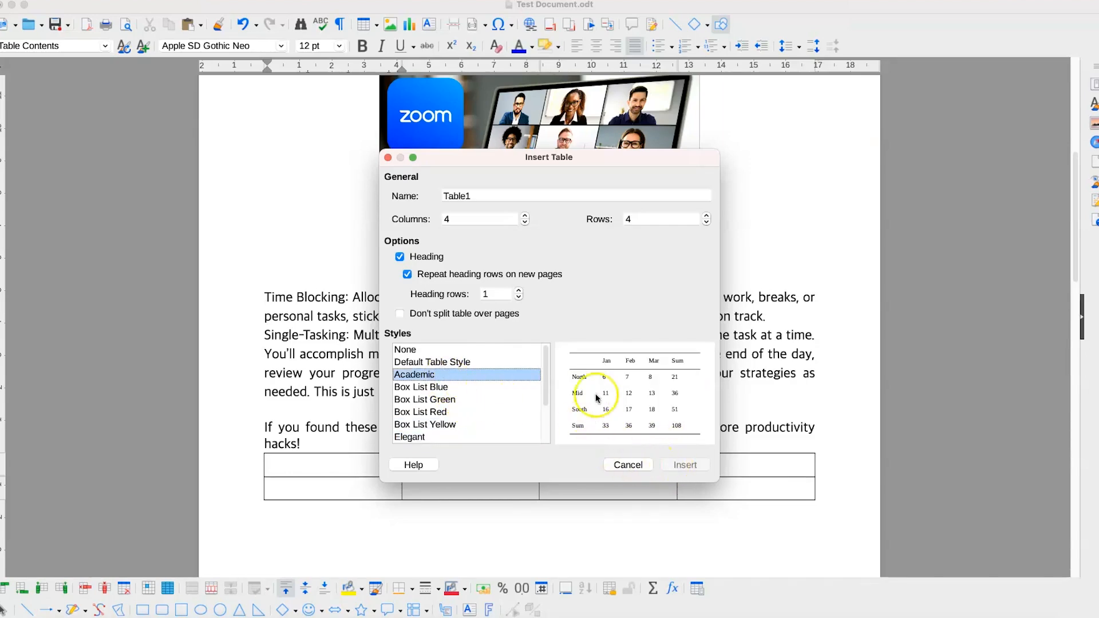
left_click(429, 389)
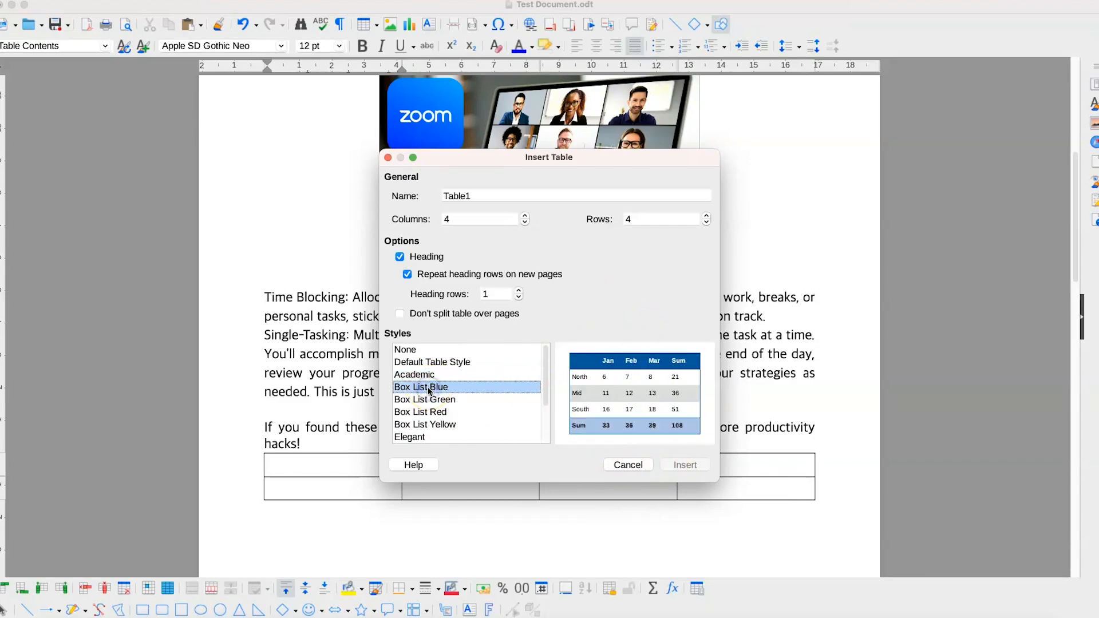
left_click(635, 466)
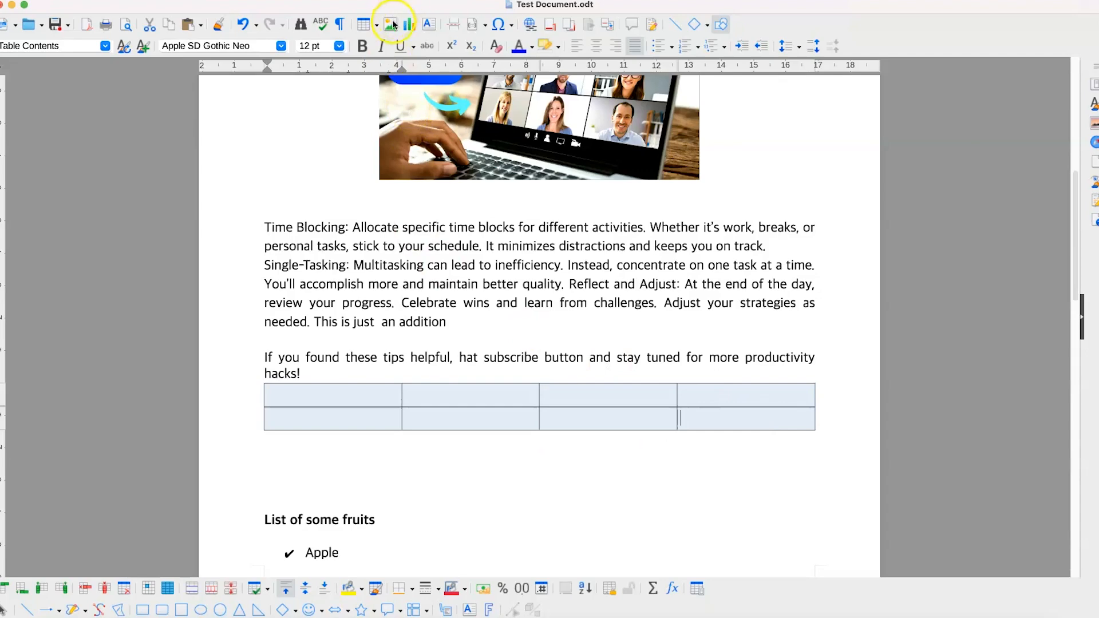
Apply the Box List Green style to the selected four-column table through the table insertion options and place the cursor in its heading row.
left_click(376, 24)
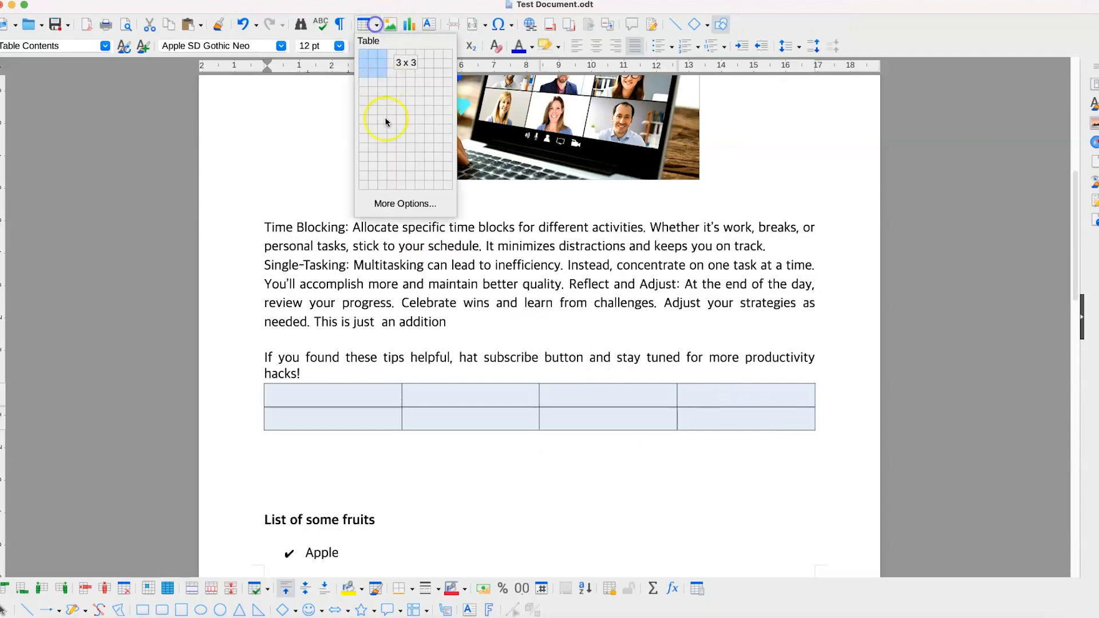
left_click(441, 207)
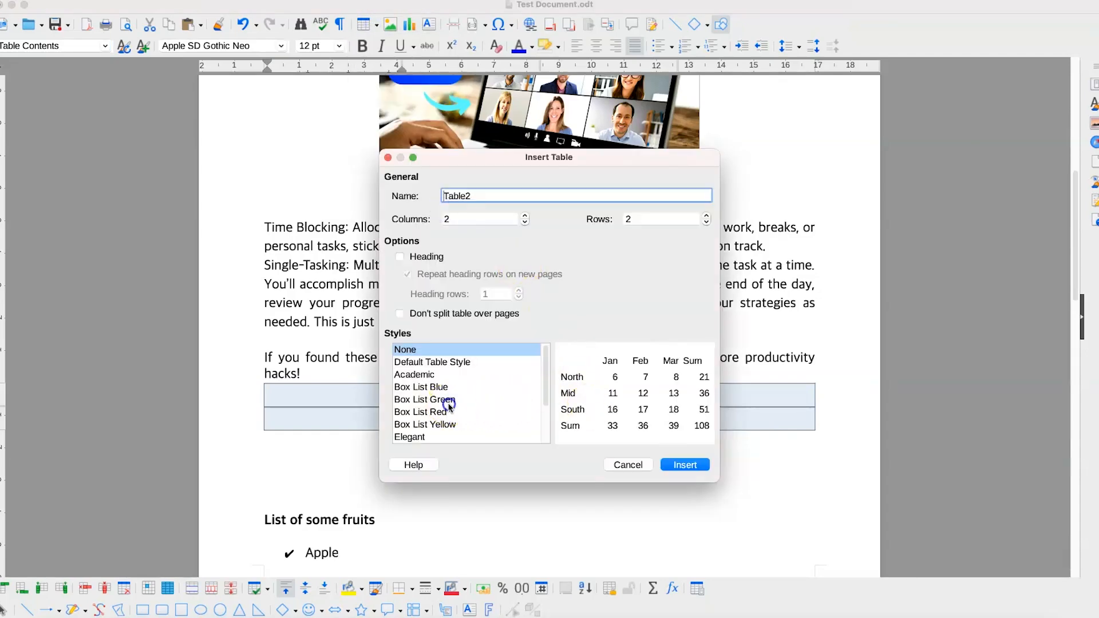
left_click(444, 399)
left_click(676, 465)
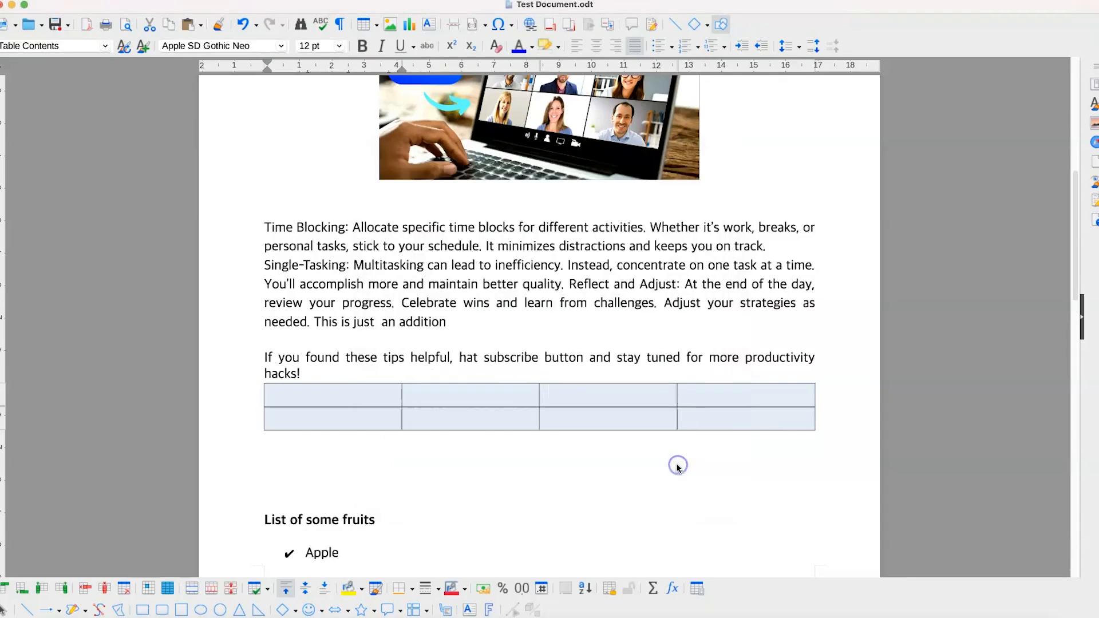
left_click(341, 388)
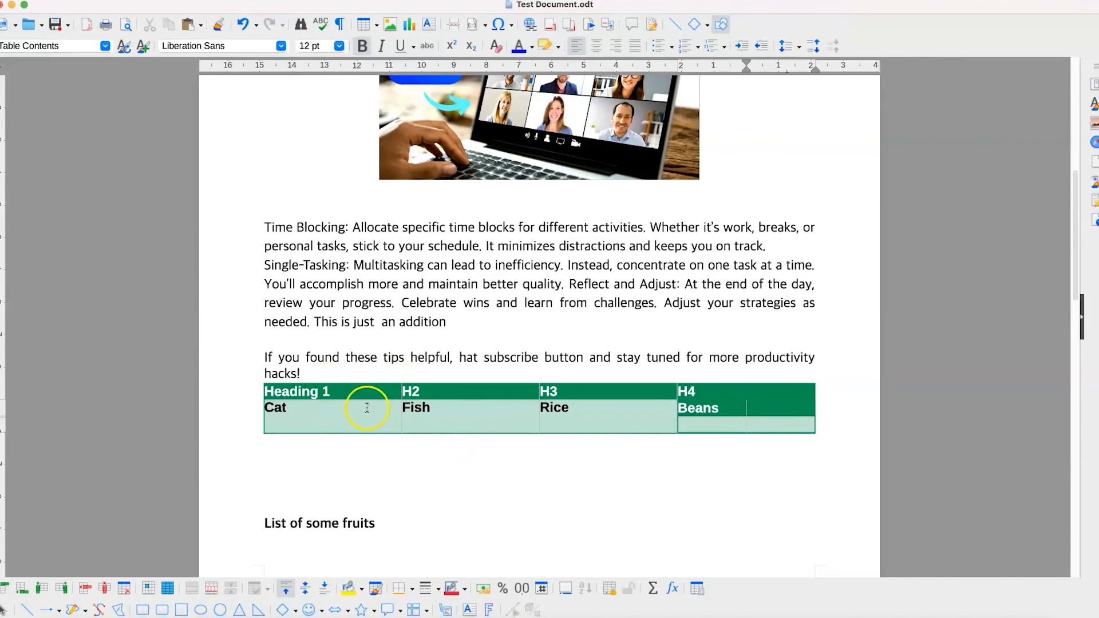
left_click(352, 392)
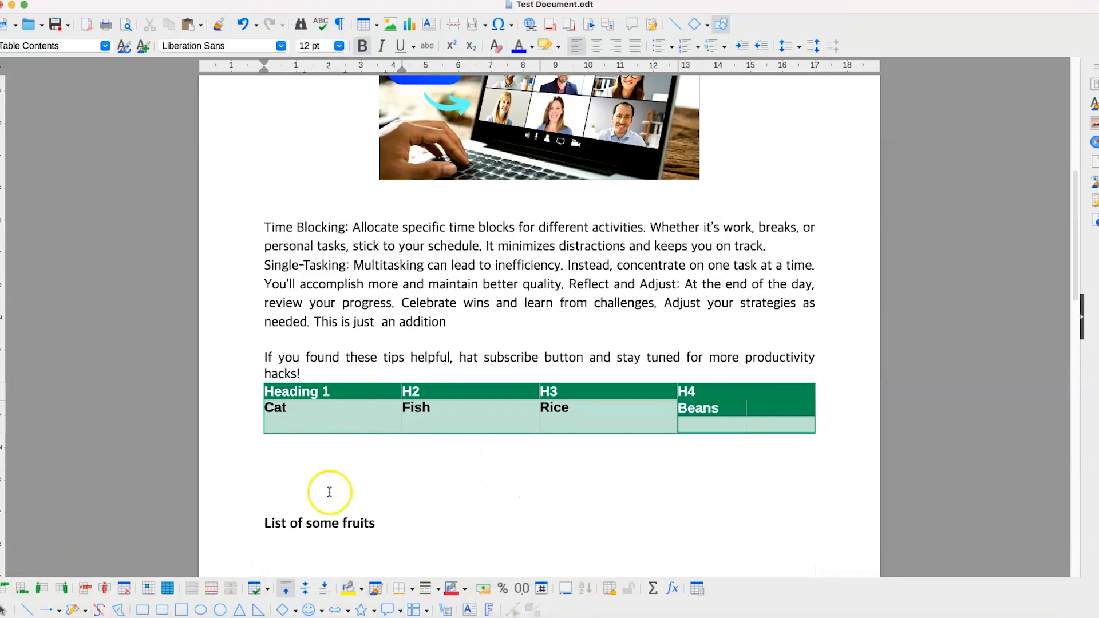
Insert a table with 3 columns and 3 rows on the blank line between the green table and the fruit list heading.
left_click(347, 479)
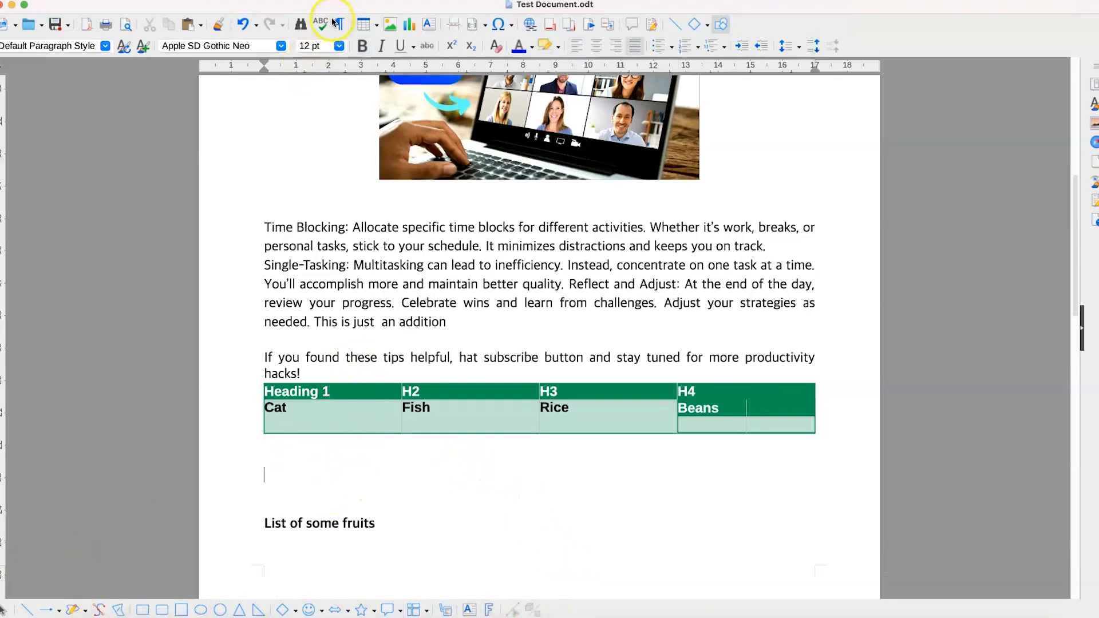
left_click(364, 24)
left_click(381, 75)
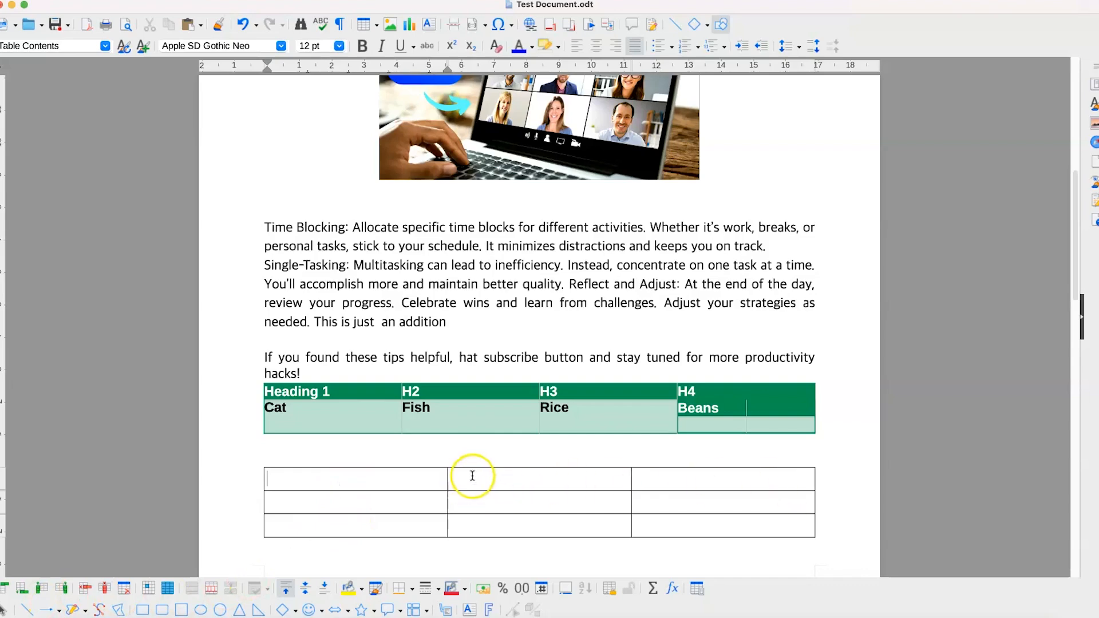
Split the centre cell of the 3 x 3 table vertically into 2 cells and place the cursor in the second one.
left_click_drag(481, 496, 617, 504)
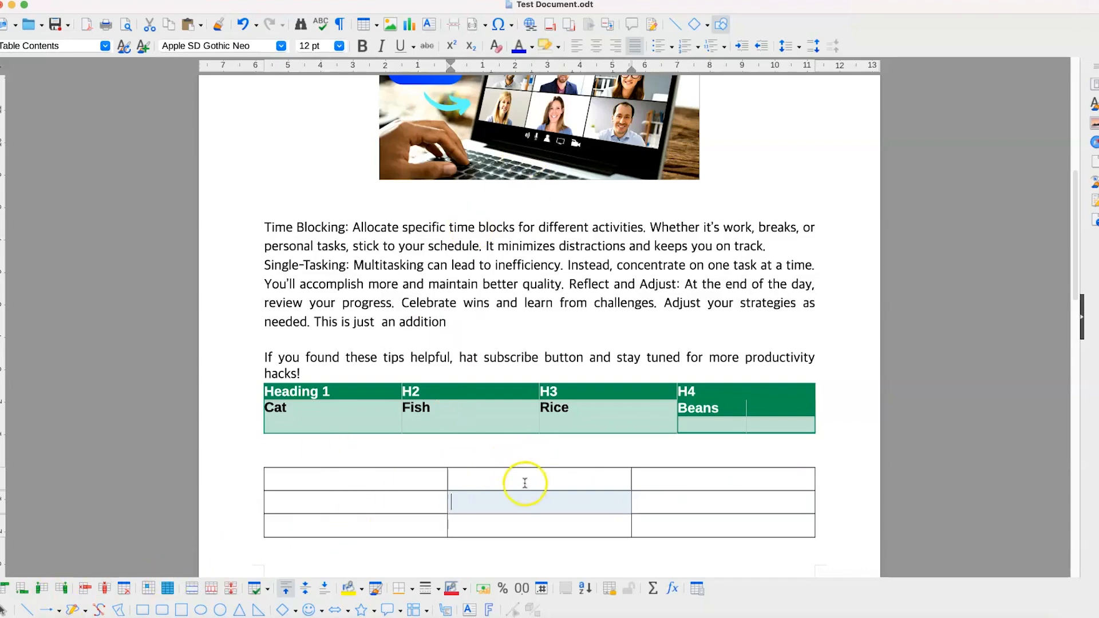
right_click(519, 503)
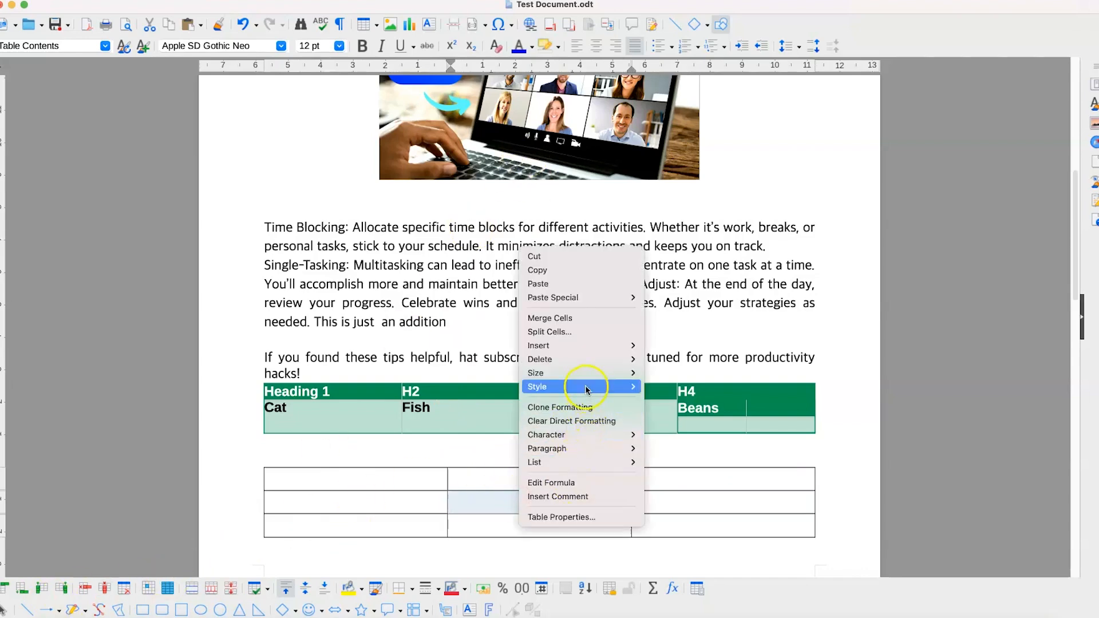
left_click(584, 337)
left_click(540, 281)
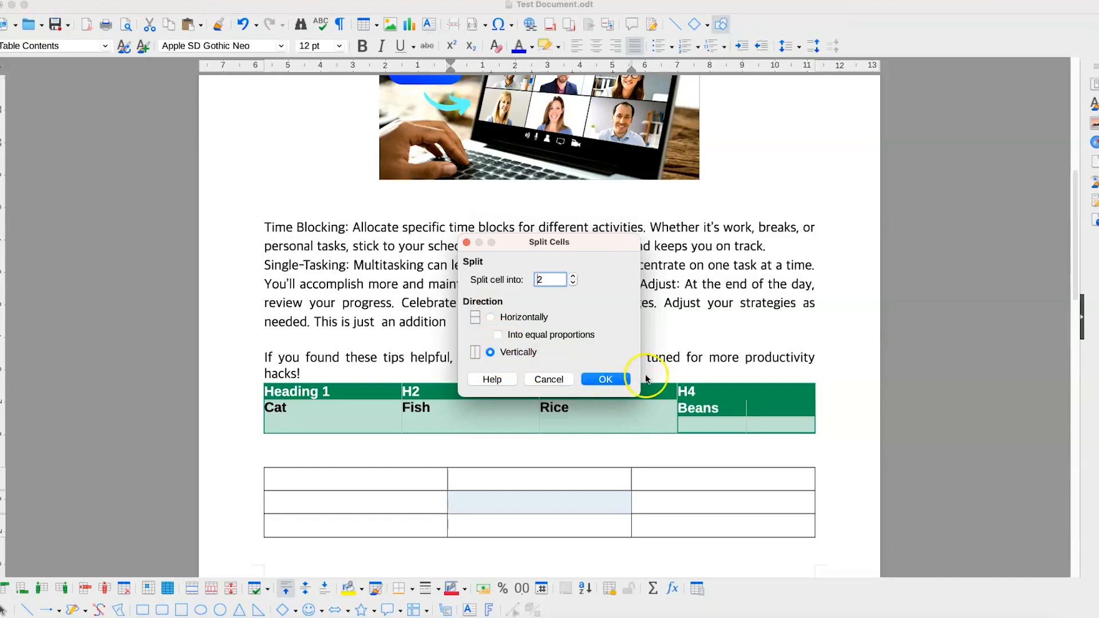
left_click(607, 379)
left_click(552, 516)
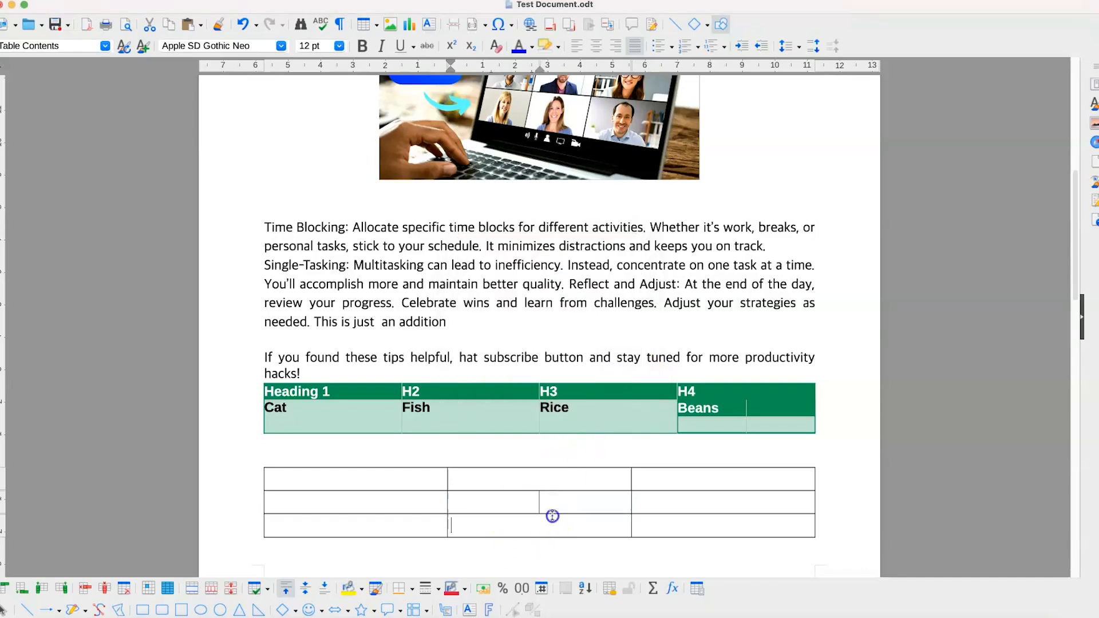
left_click(561, 501)
left_click(593, 504)
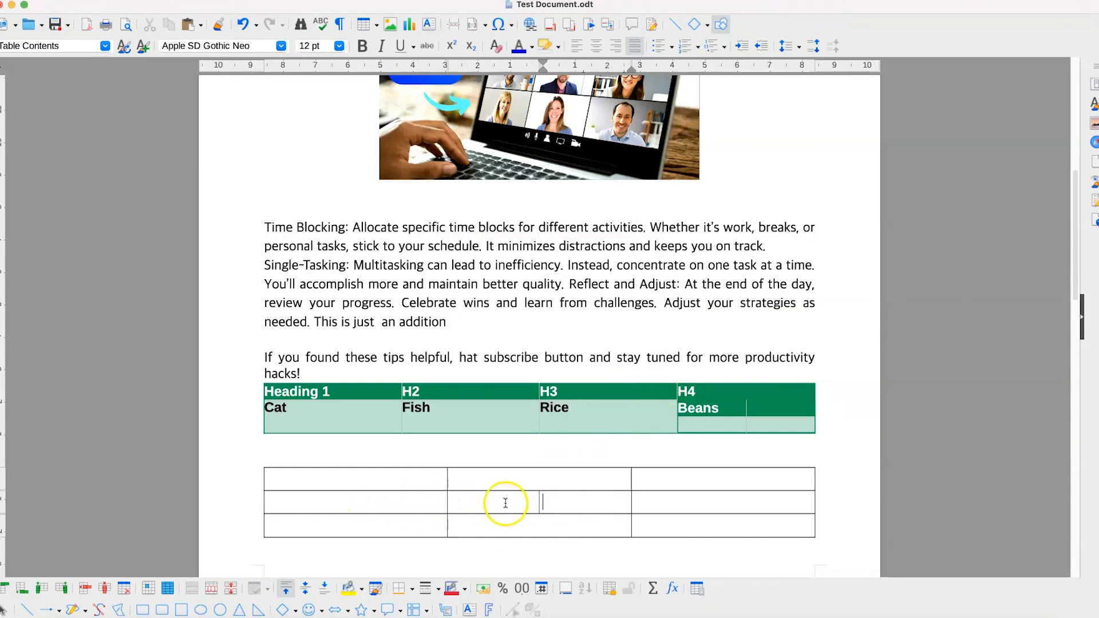
Merge the two halves of the 3 x 3 table's centre cell into a single cell.
left_click_drag(505, 503, 585, 500)
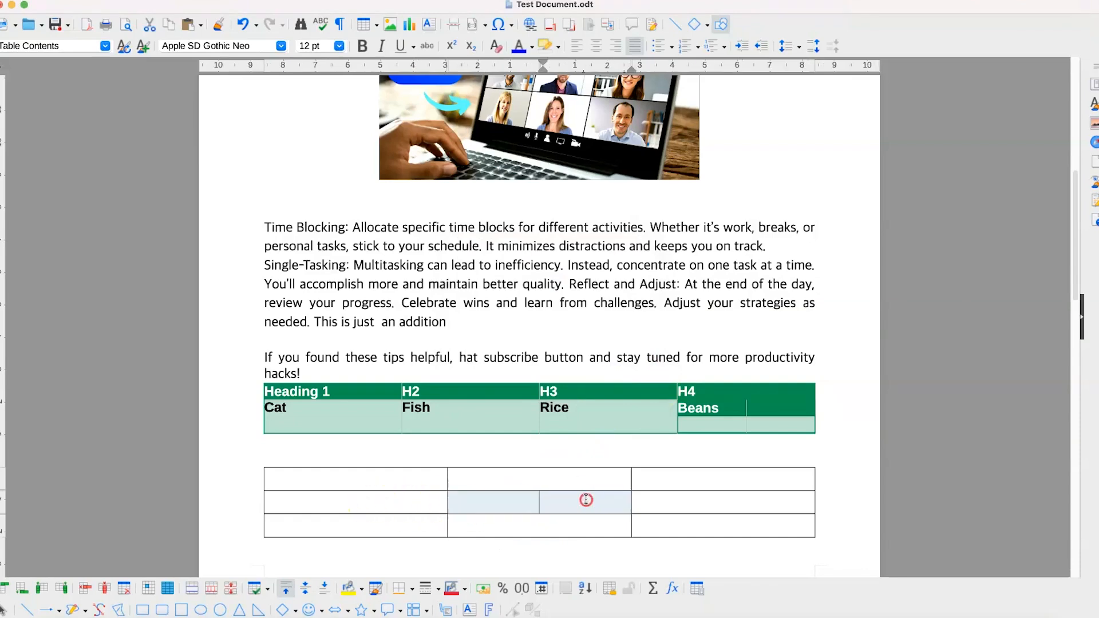
right_click(588, 499)
left_click(679, 323)
left_click(459, 509)
left_click(556, 493)
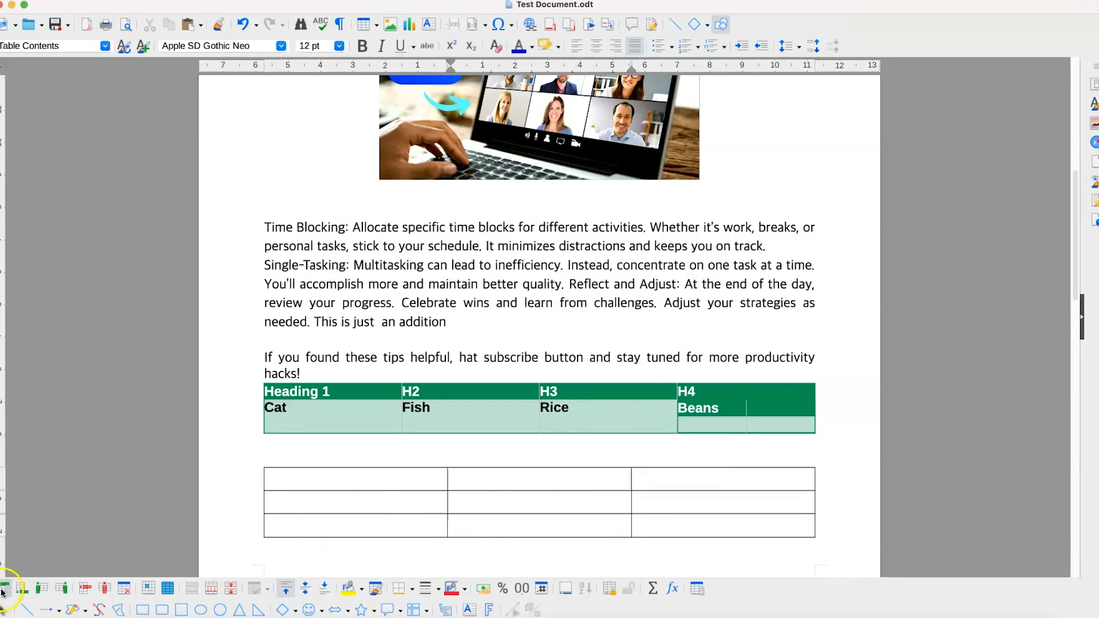
Add one row above the middle row and two columns after the middle column of the 3 x 3 table.
left_click(2, 590)
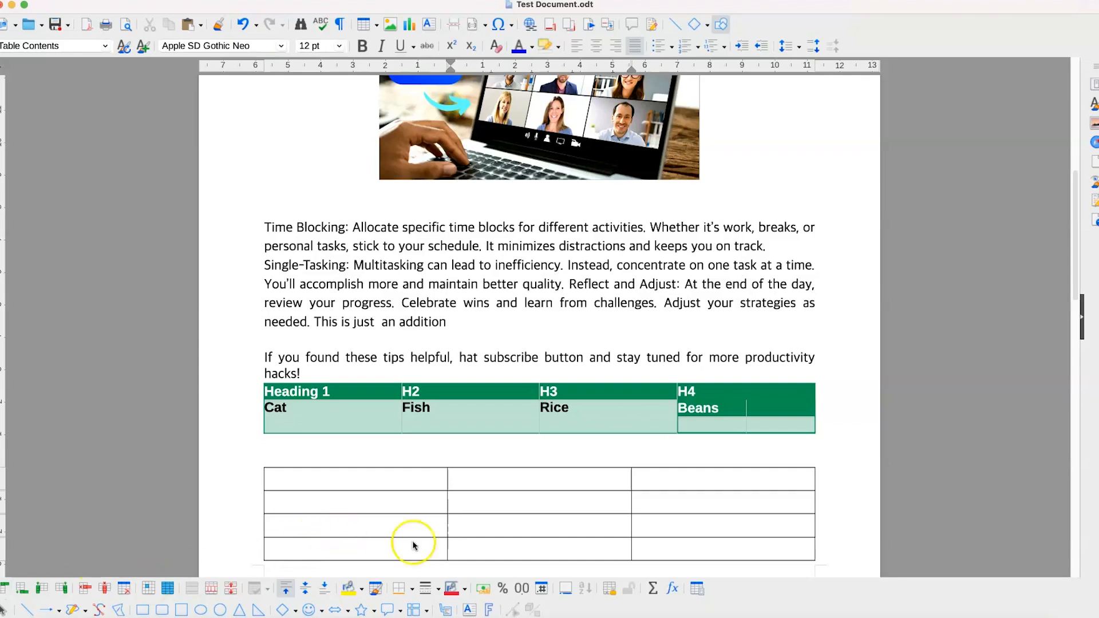
scroll(499, 509, "down", 2)
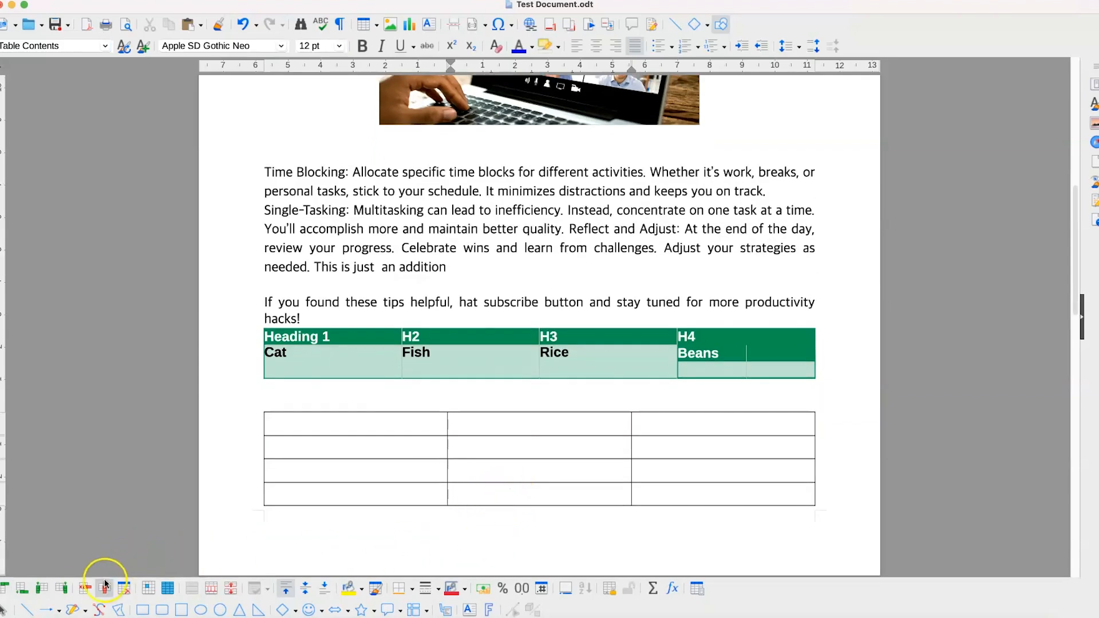
left_click(65, 589)
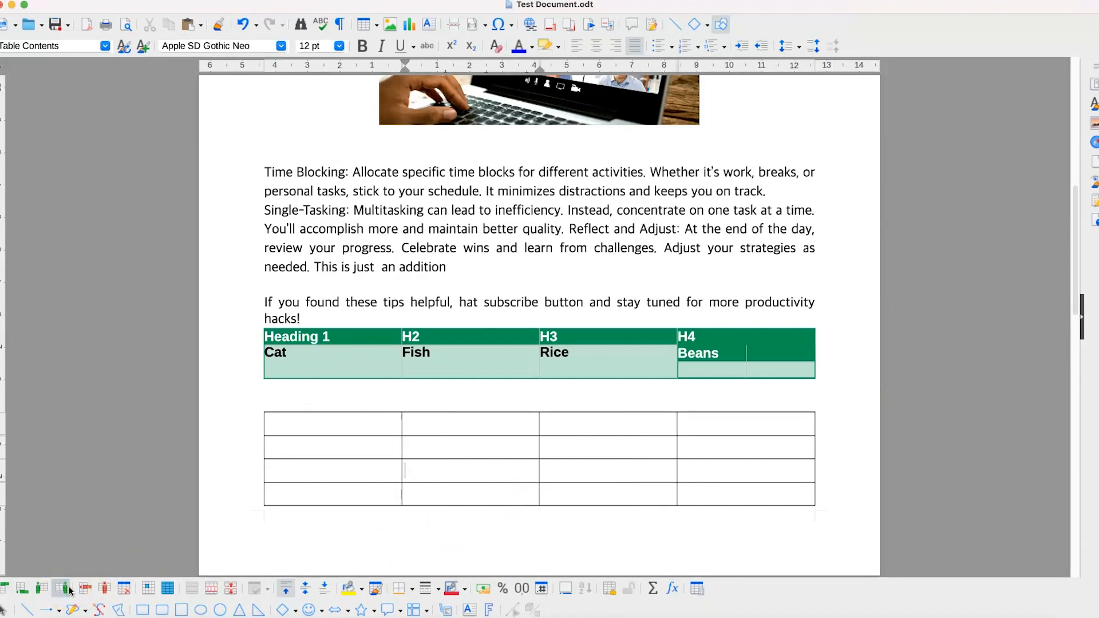
left_click(65, 589)
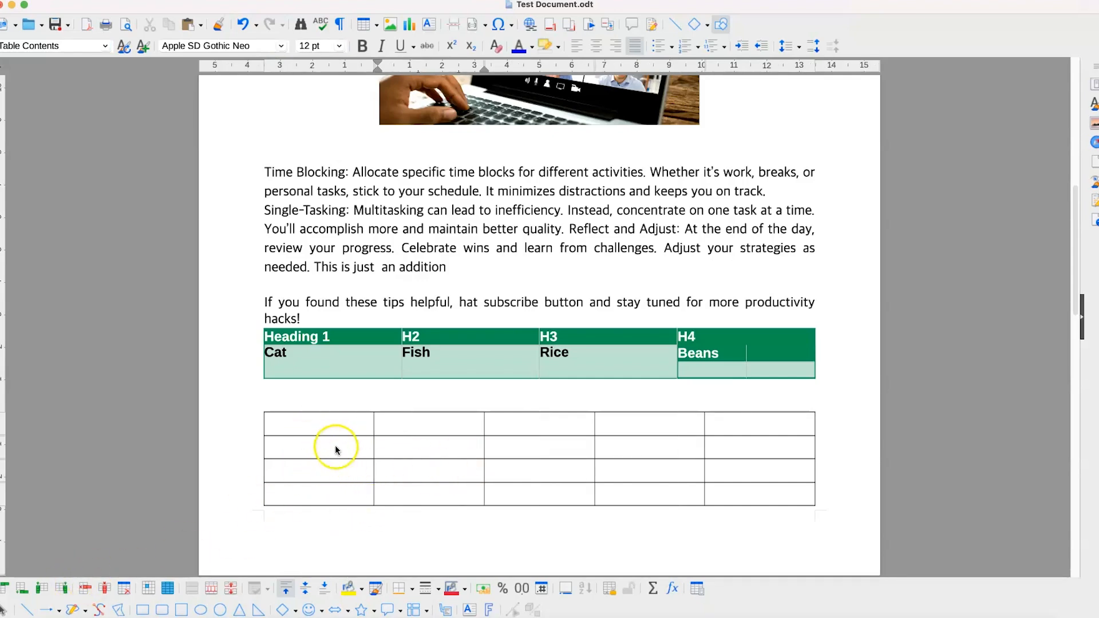
Fill the second row of the lower table with yellow and delete that row.
left_click(422, 461)
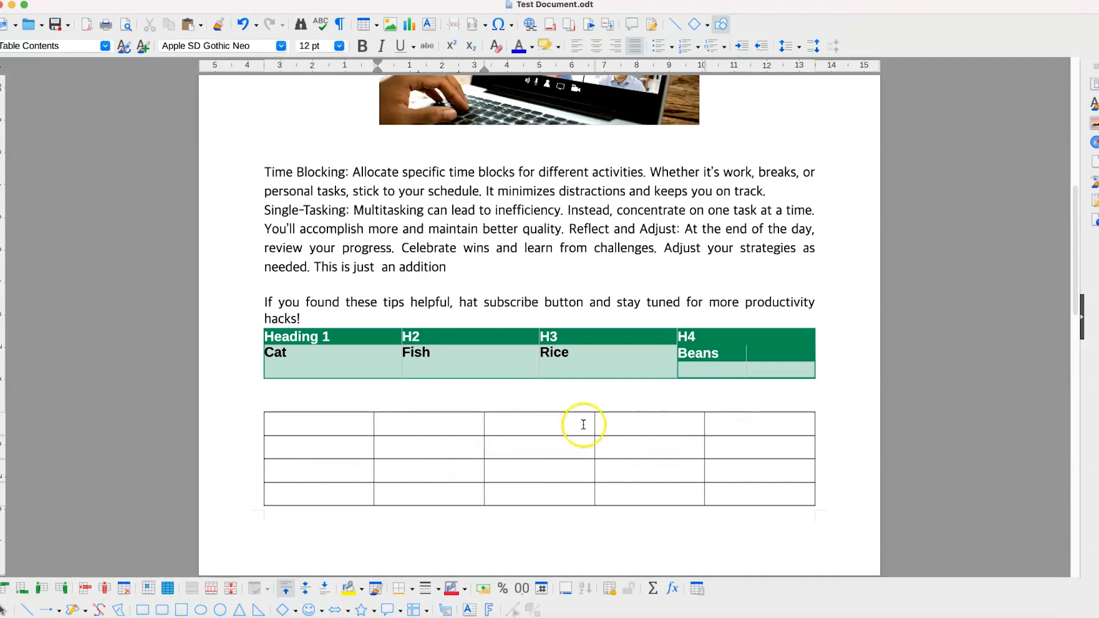
left_click(316, 431)
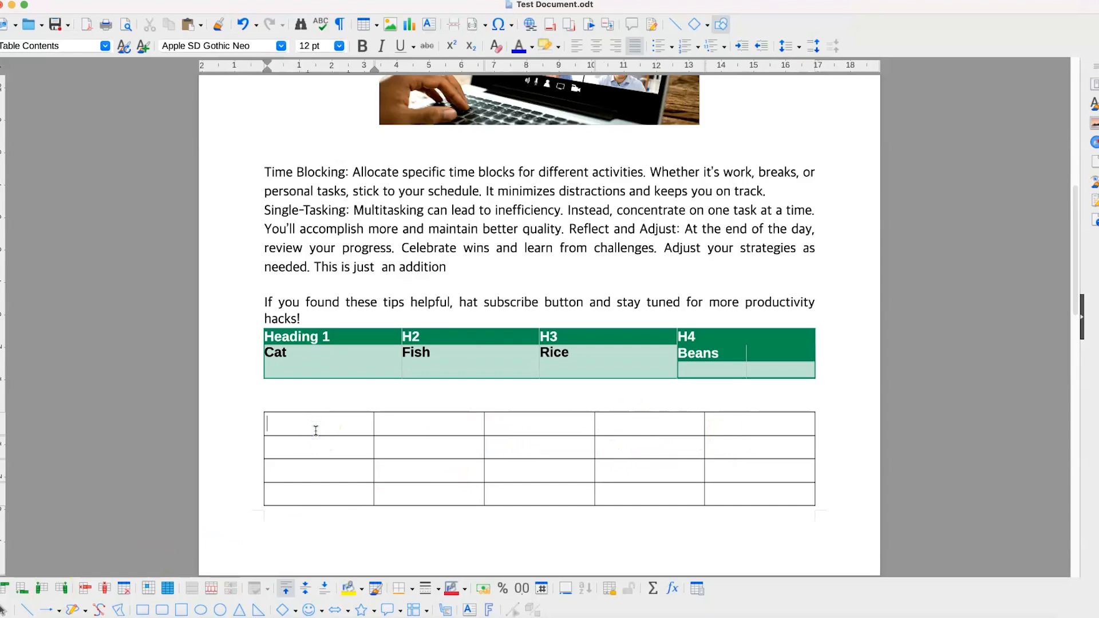
left_click(85, 588)
left_click_drag(340, 451, 740, 446)
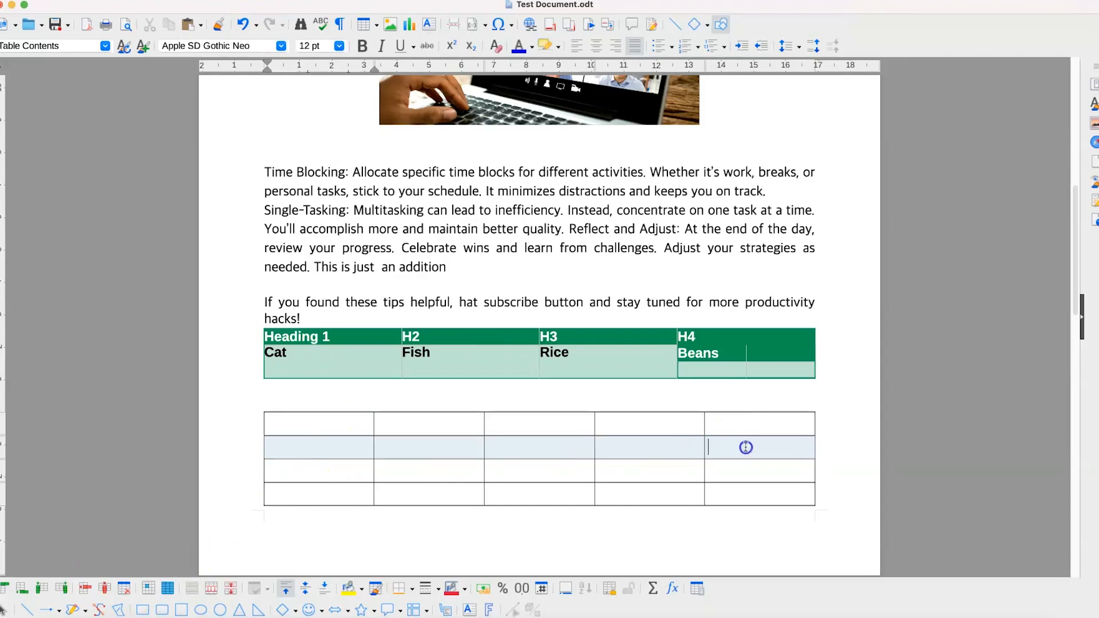
left_click(349, 588)
left_click(283, 453)
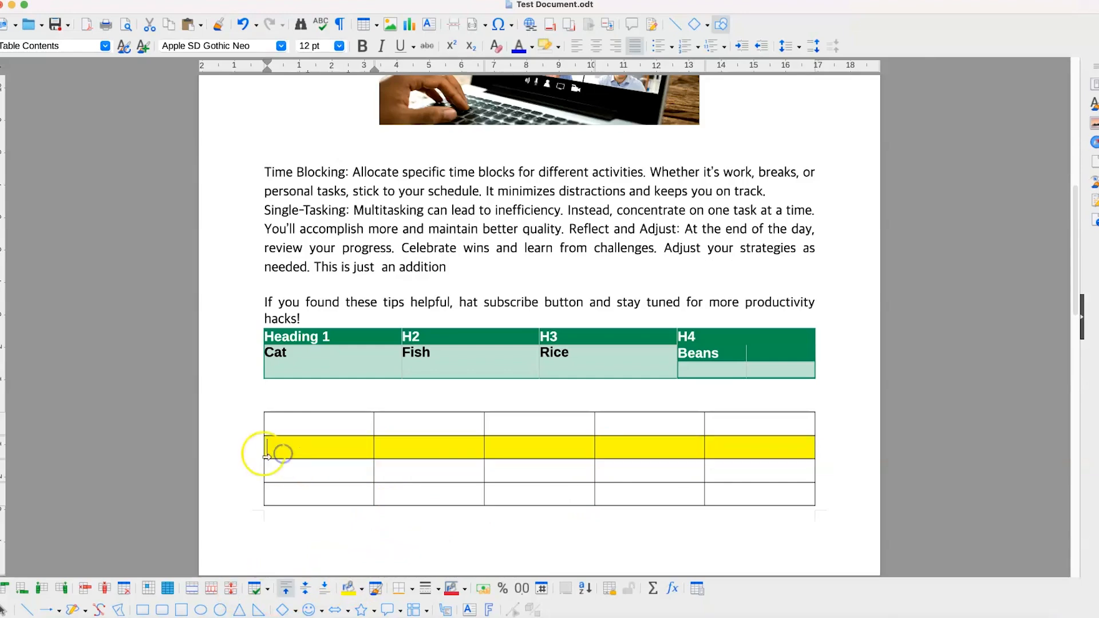
left_click(87, 589)
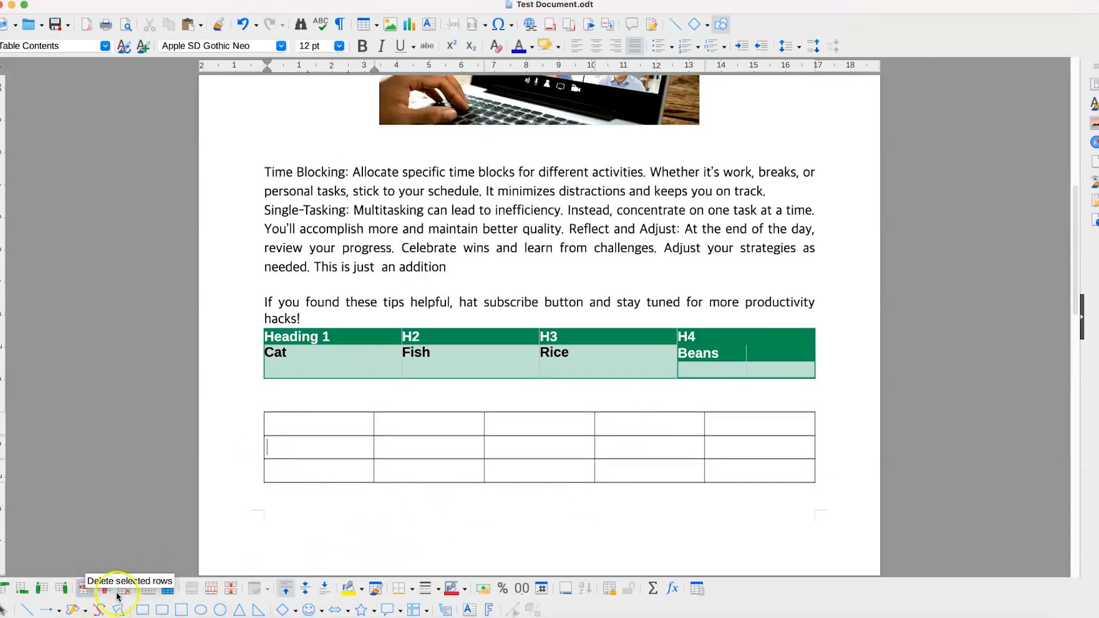
Fill the second column of the lower table with yellow and delete that column.
left_click_drag(421, 435, 436, 486)
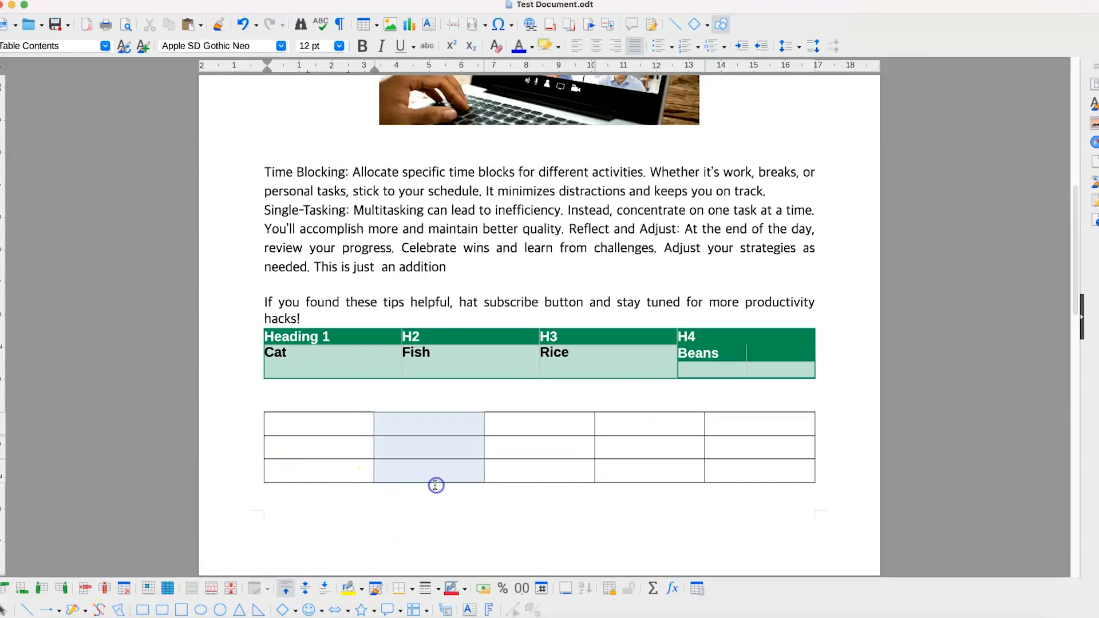
left_click(349, 588)
left_click(422, 421)
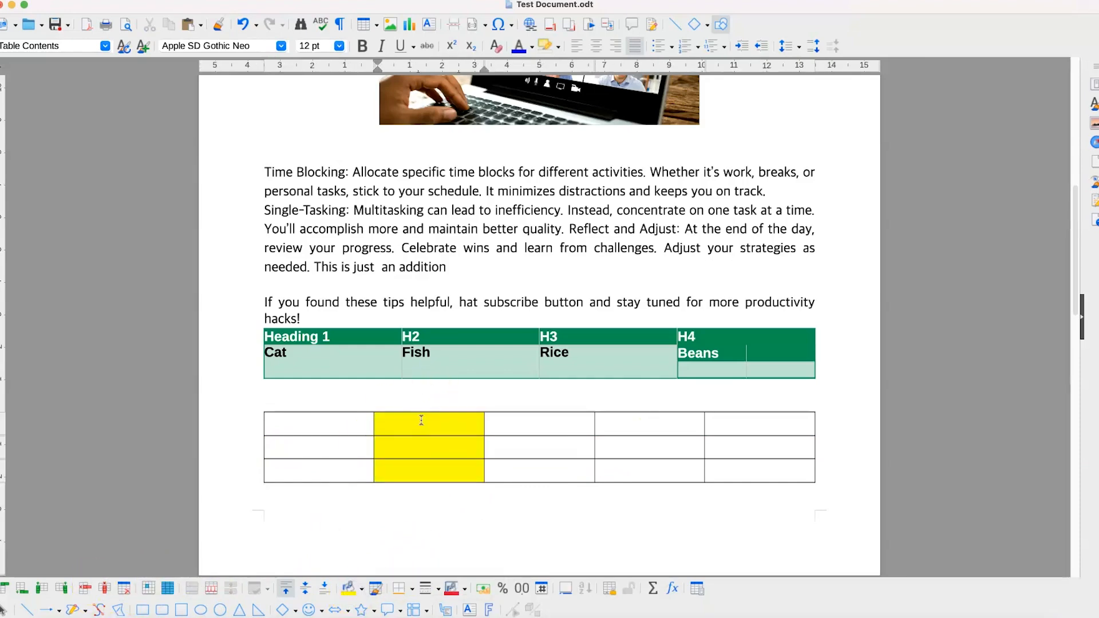
left_click(104, 591)
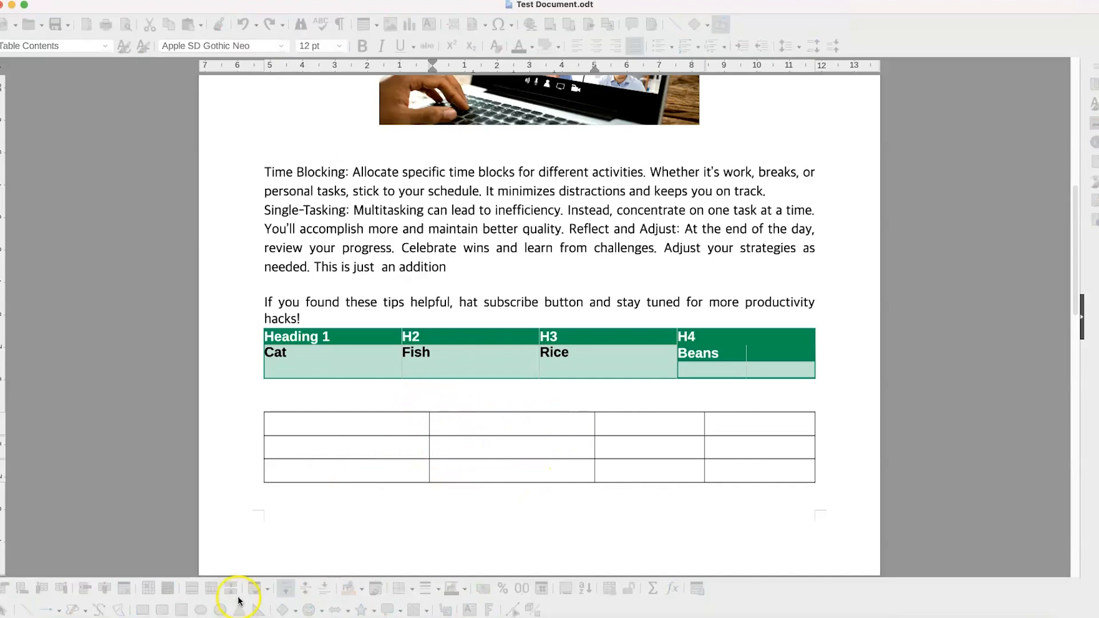
Fill the first cell of the lower table with light blue.
left_click(149, 588)
left_click(465, 446)
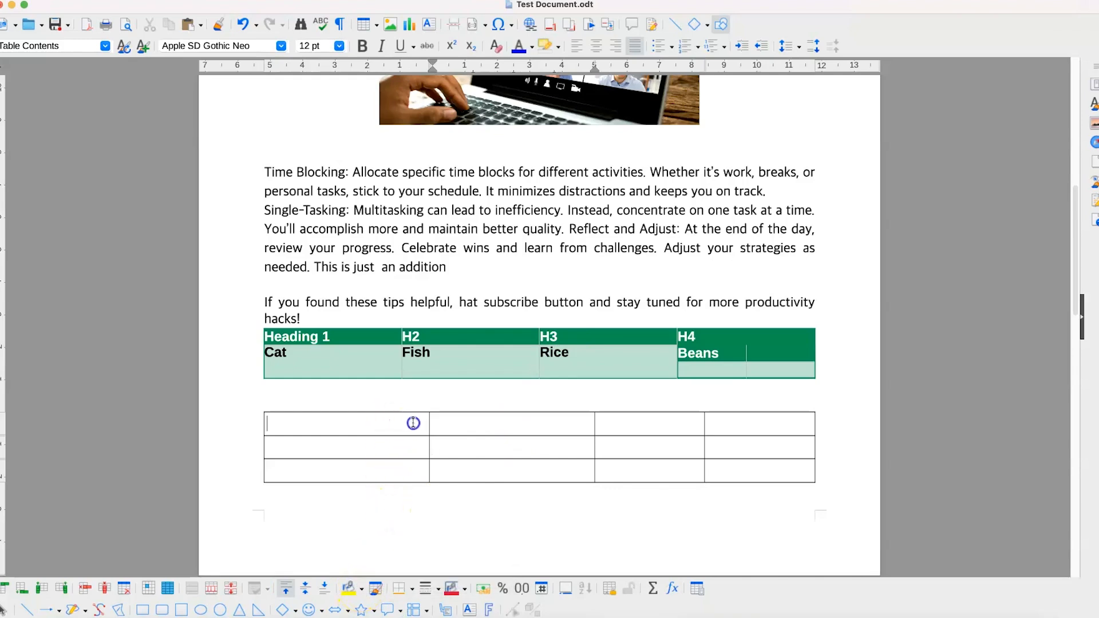
left_click(360, 596)
left_click(362, 496)
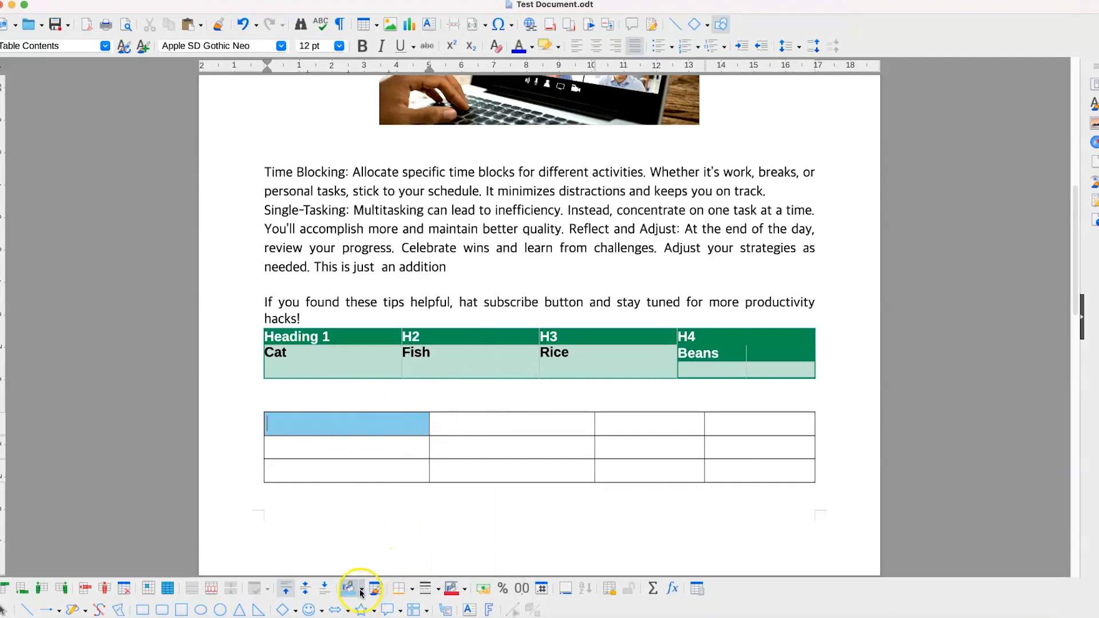
Preview the Box List Green, Academic, Box List Red, Financial and Box List Yellow AutoFormat styles for the lower table without applying any.
left_click(384, 585)
left_click(383, 591)
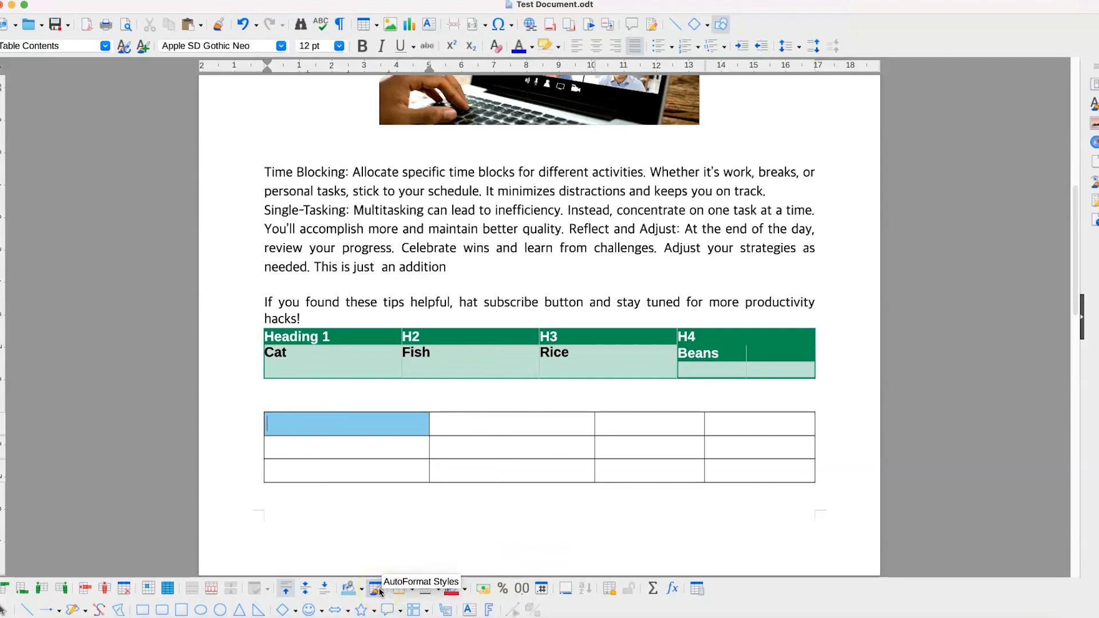
left_click(378, 590)
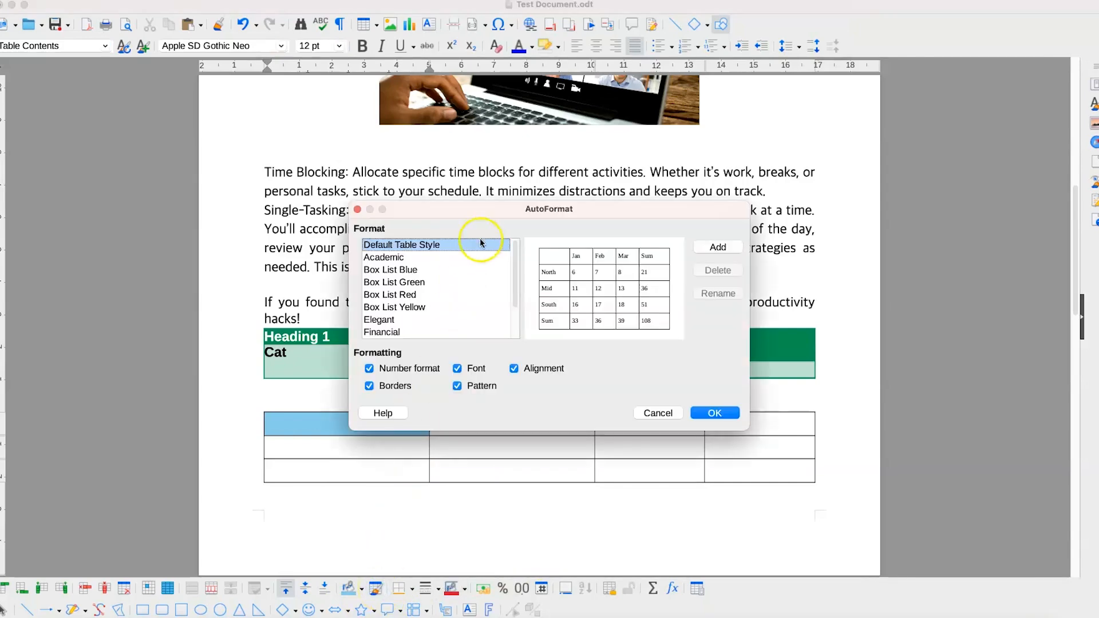
left_click(429, 282)
left_click(417, 257)
left_click(422, 296)
left_click(412, 336)
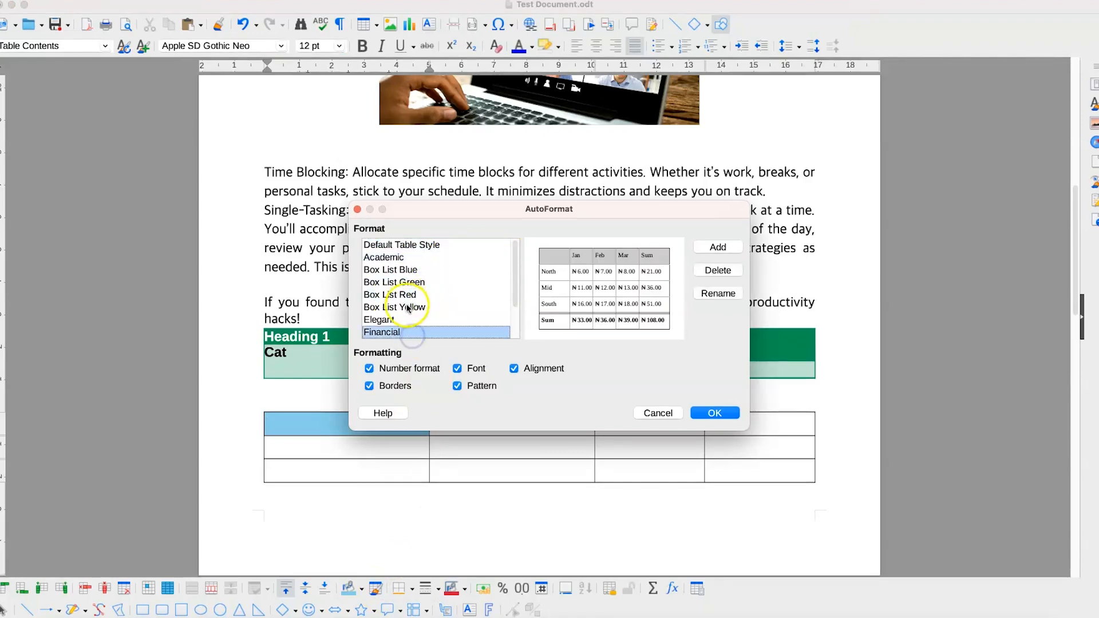
left_click(413, 307)
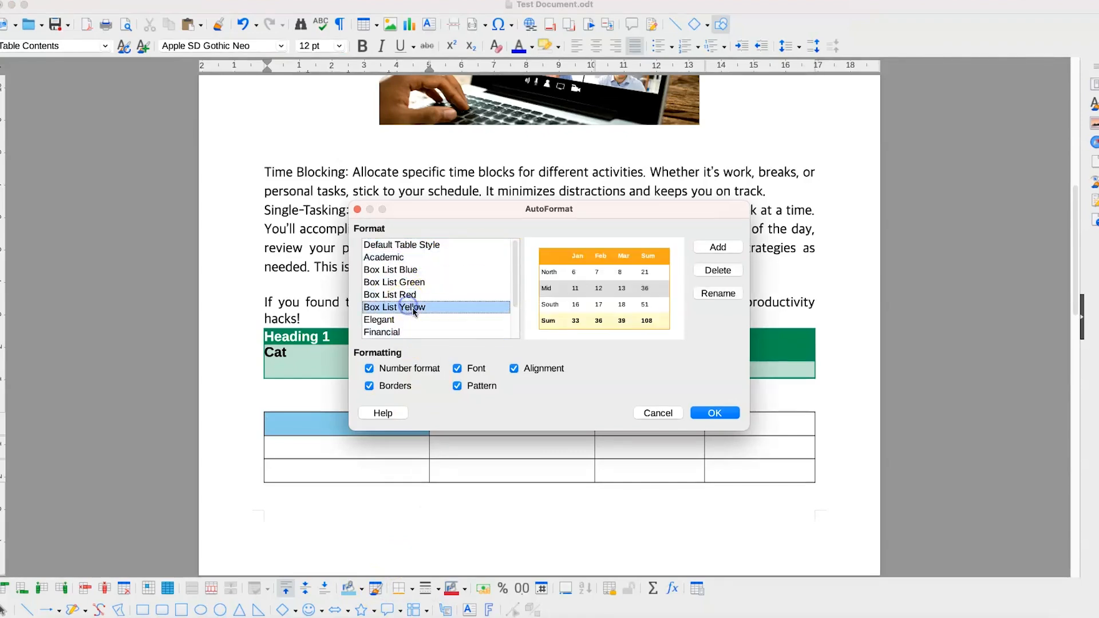
left_click(657, 413)
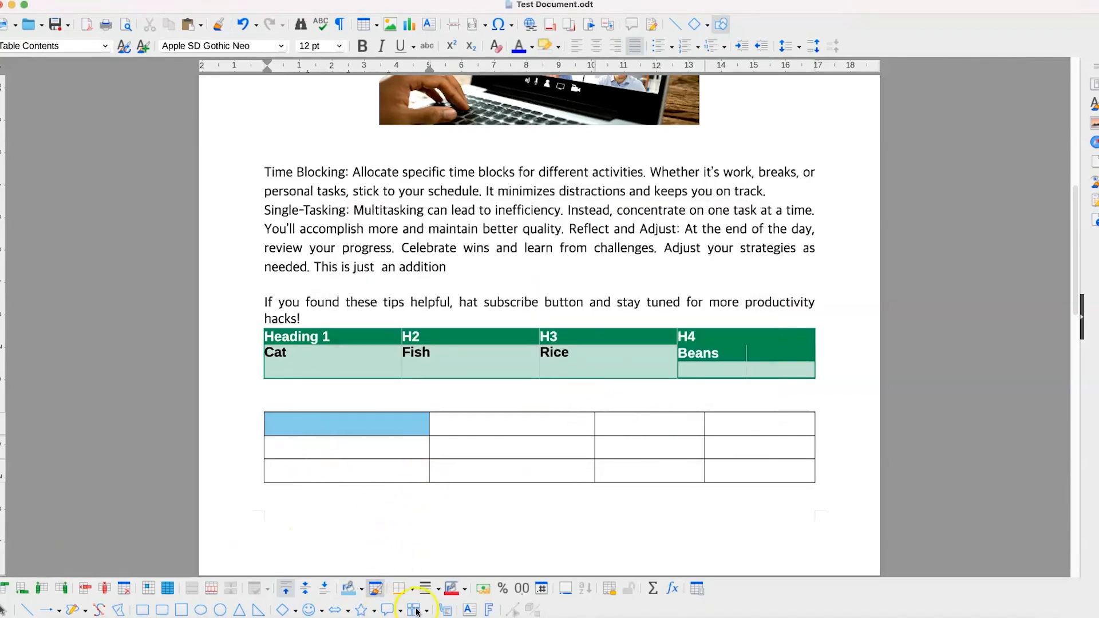
Apply a dashed border to all four sides of the second-row, second-column cell in the lower table.
left_click(449, 413)
left_click(471, 450)
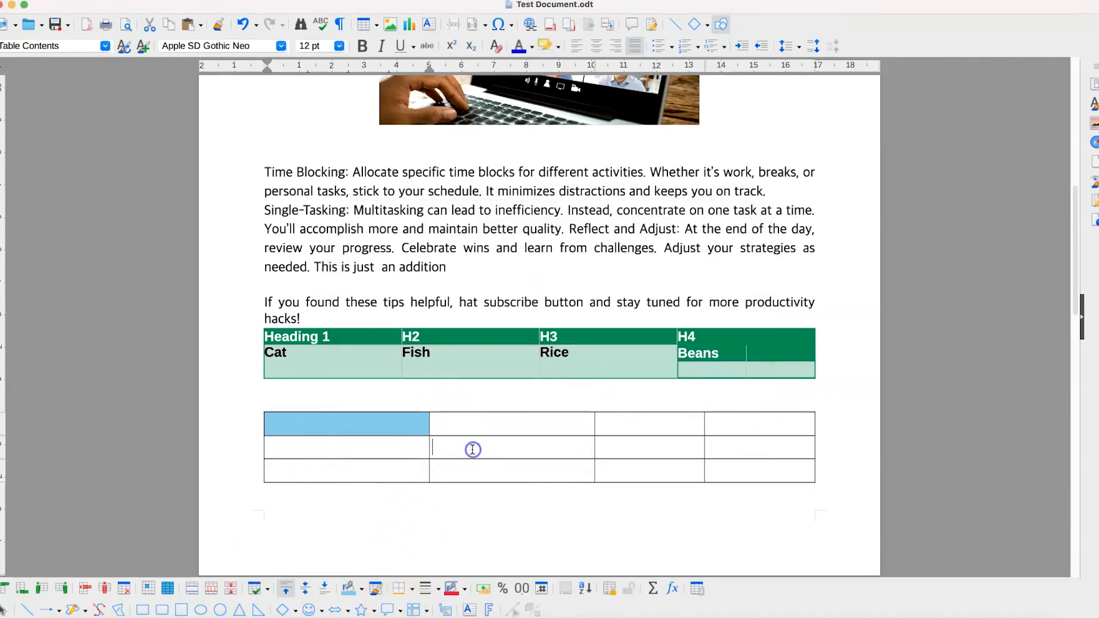
left_click(435, 593)
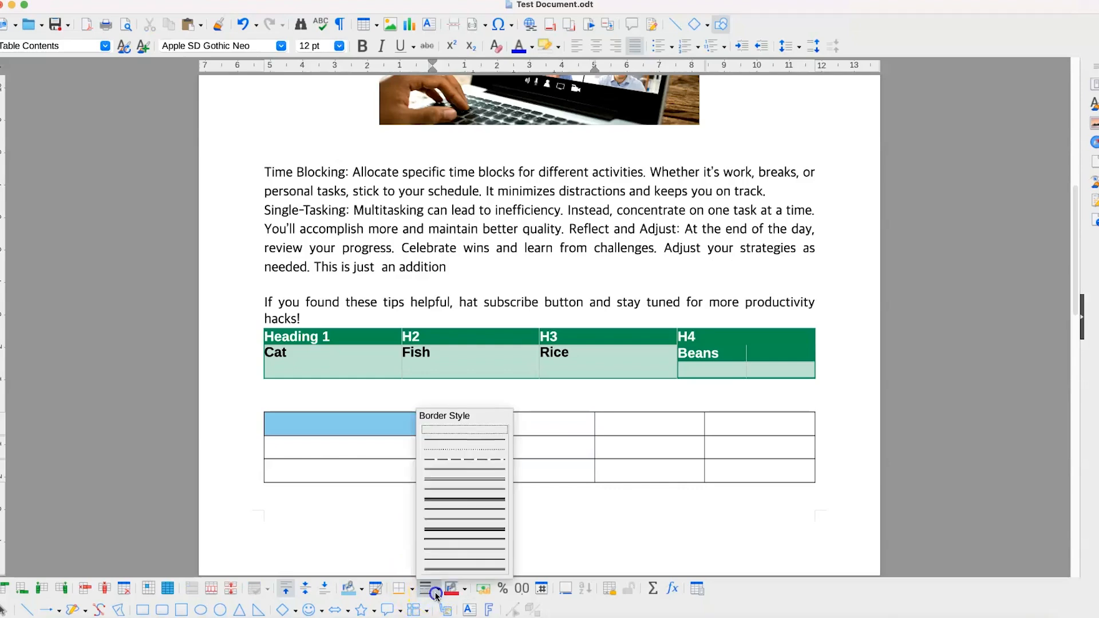
left_click(448, 459)
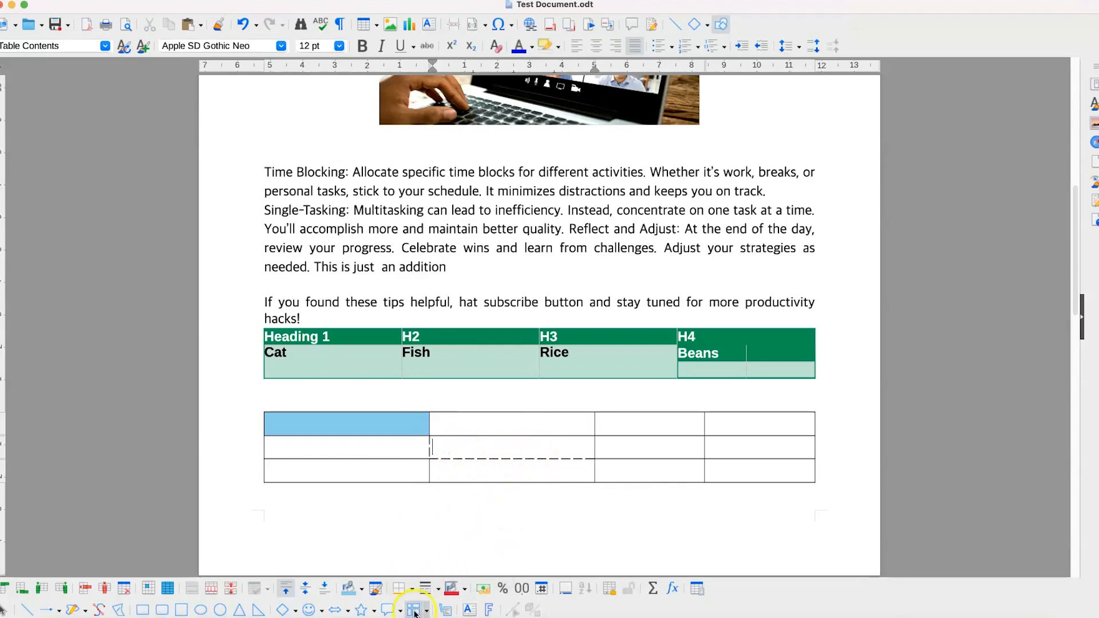
left_click(437, 590)
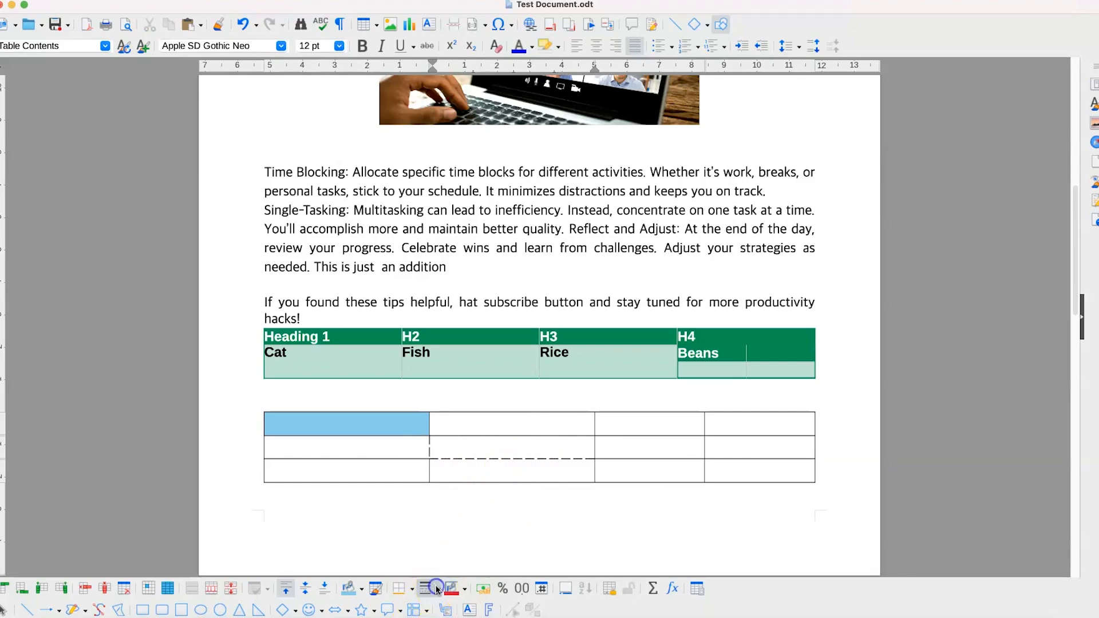
left_click(413, 590)
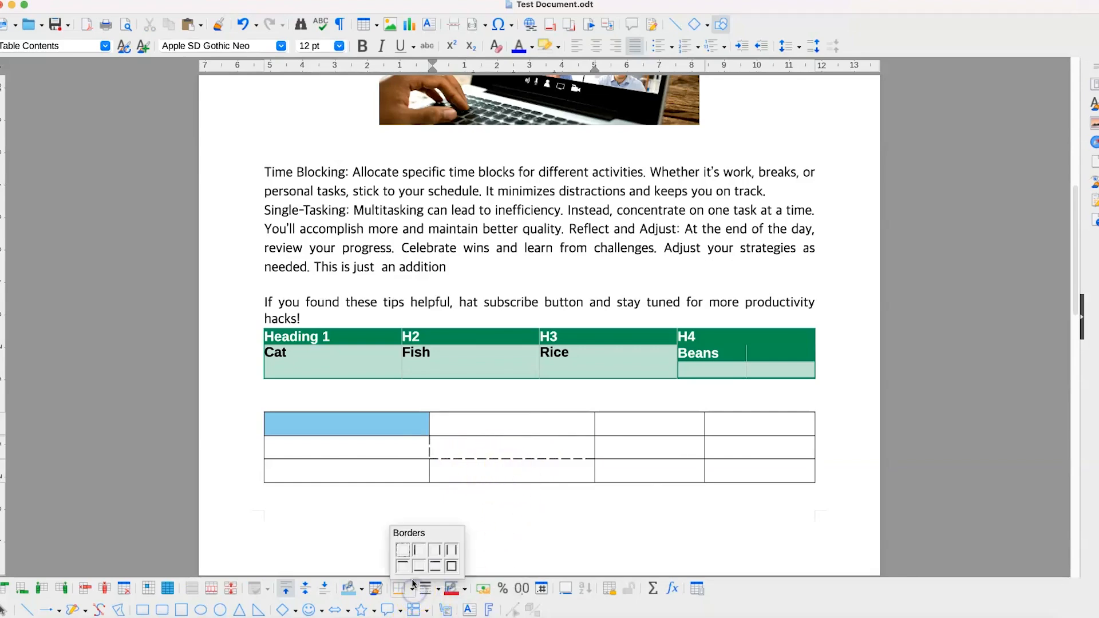
left_click(451, 566)
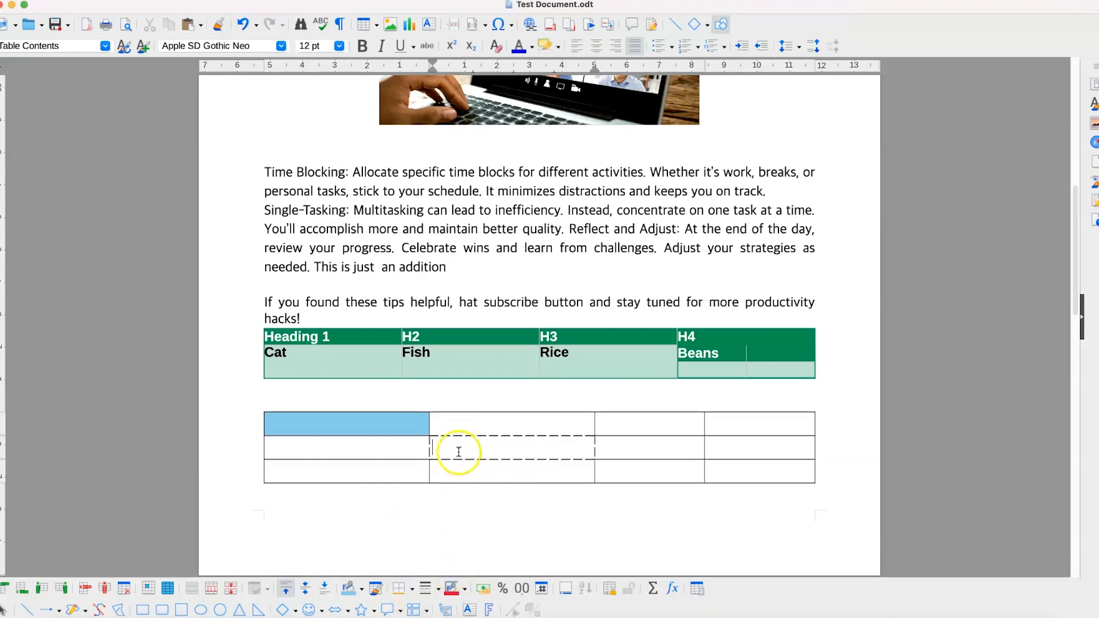
Change the dashed cell's borders to a solid line style and colour them red.
left_click(438, 590)
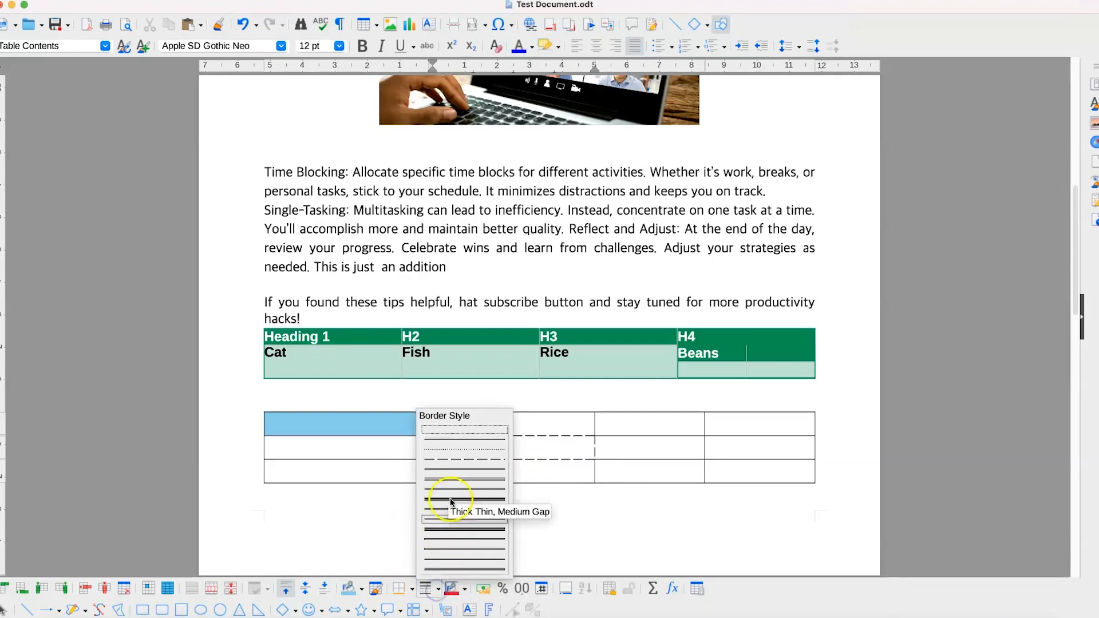
left_click(452, 555)
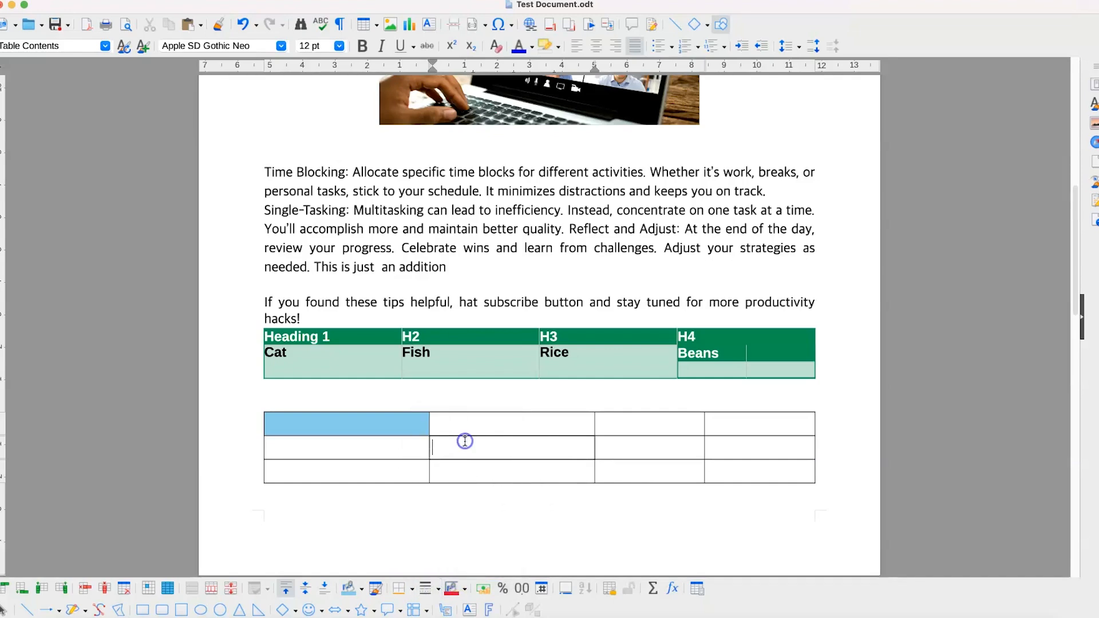
left_click(409, 583)
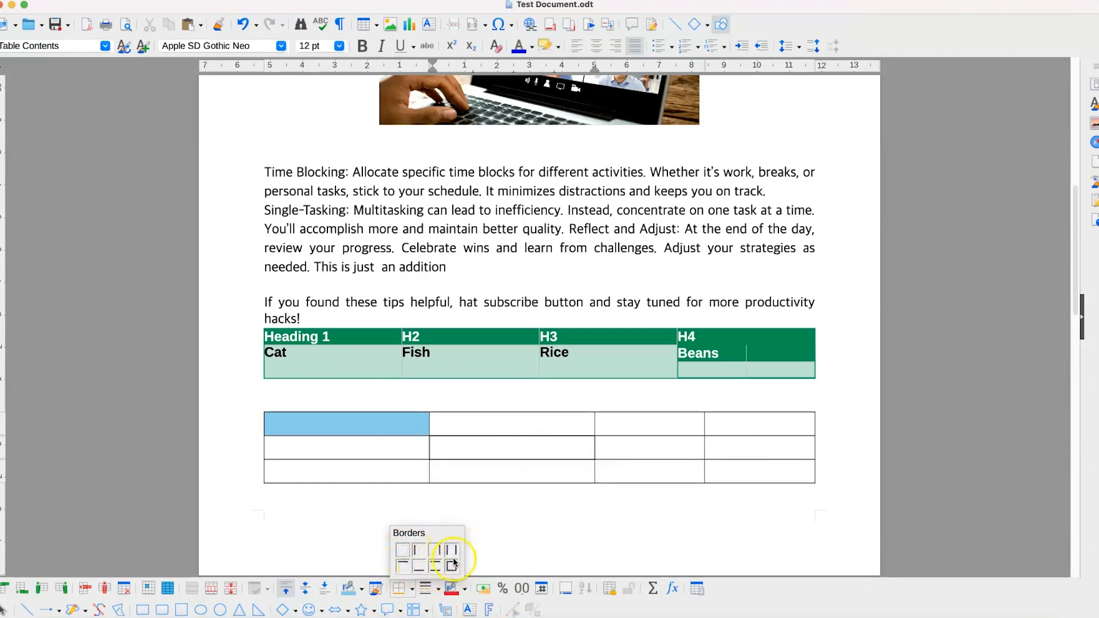
left_click(488, 555)
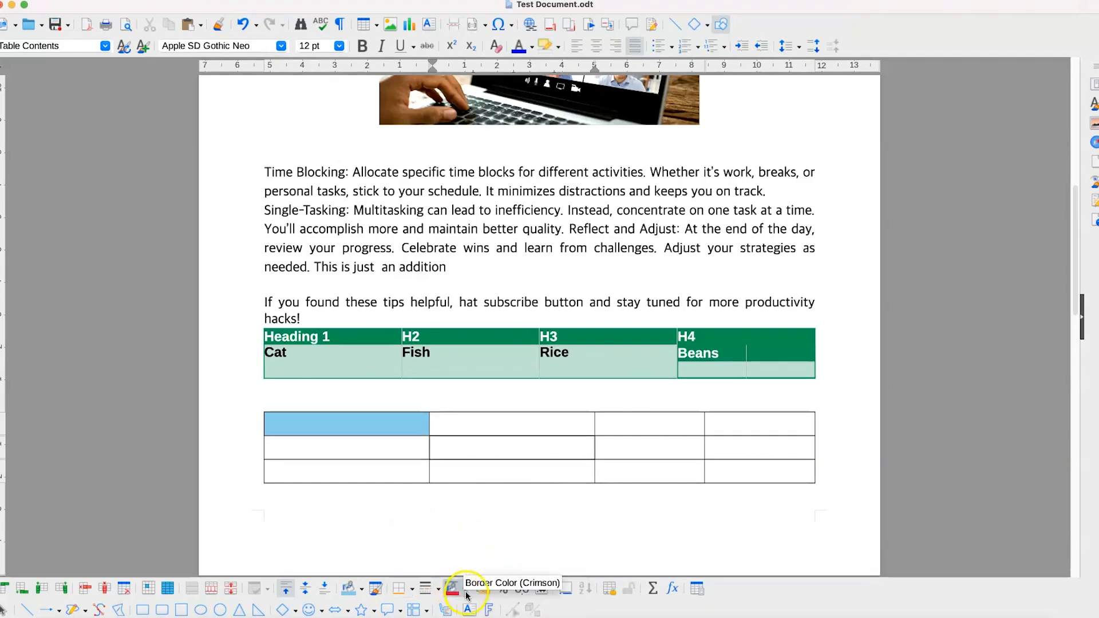
left_click(464, 589)
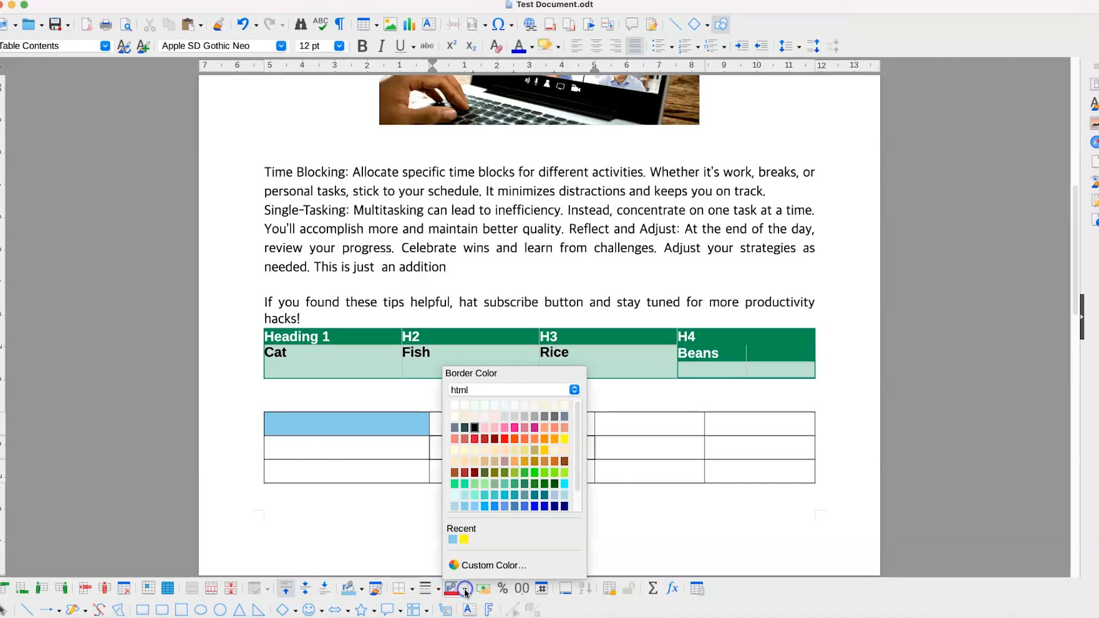
left_click(473, 441)
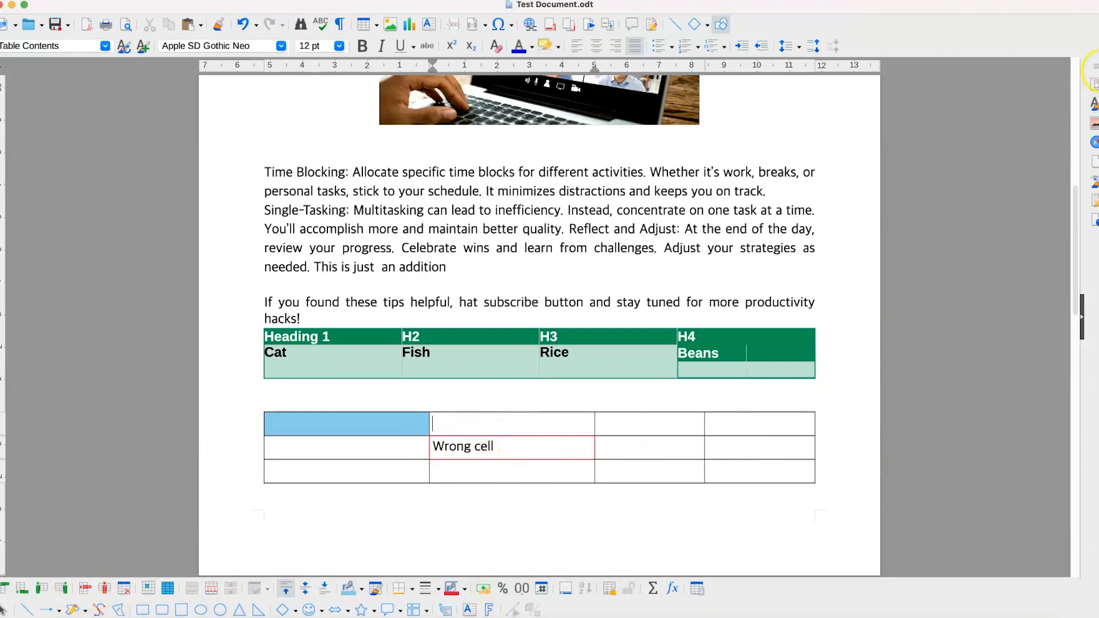
Show the Properties sidebar and make the text "Wrong cell" bold, italic and underlined.
left_click(1094, 83)
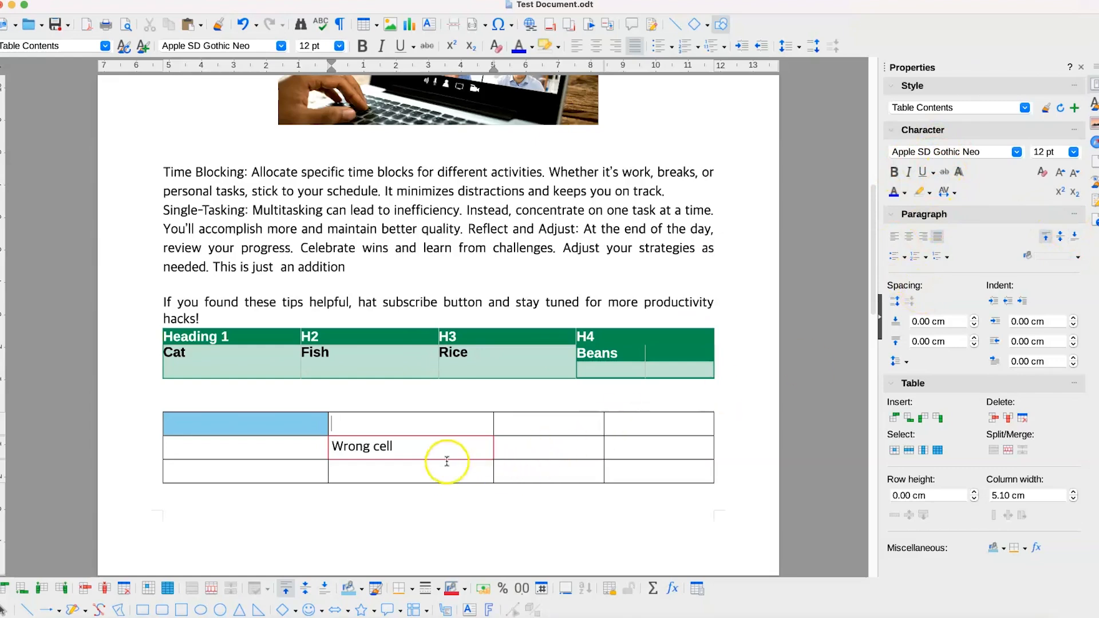
triple_click(410, 445)
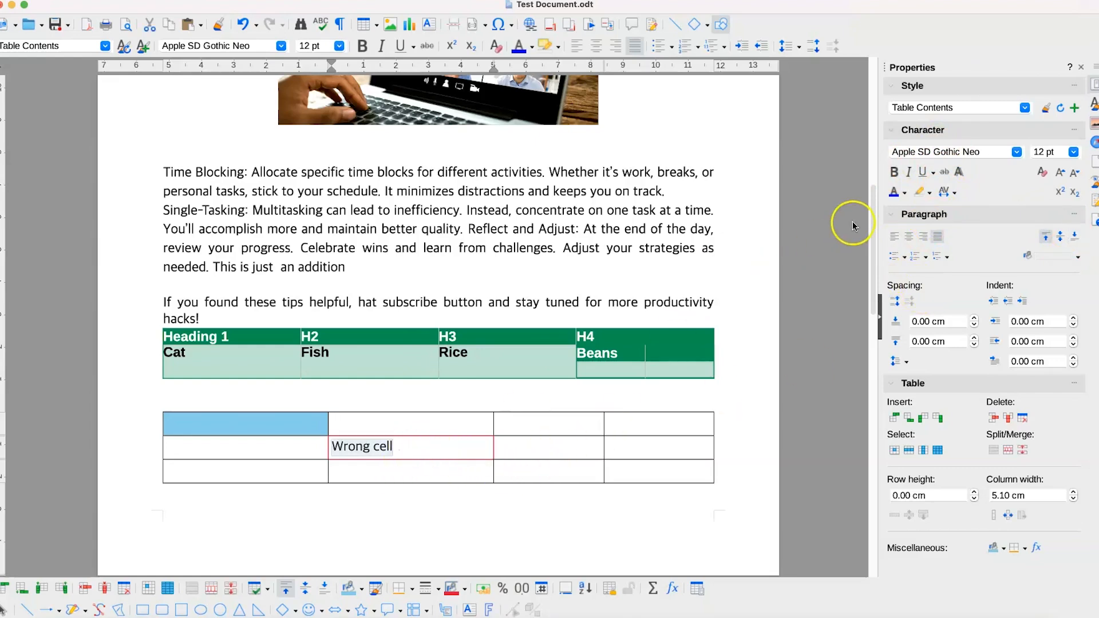
left_click(894, 170)
left_click(908, 171)
left_click(922, 172)
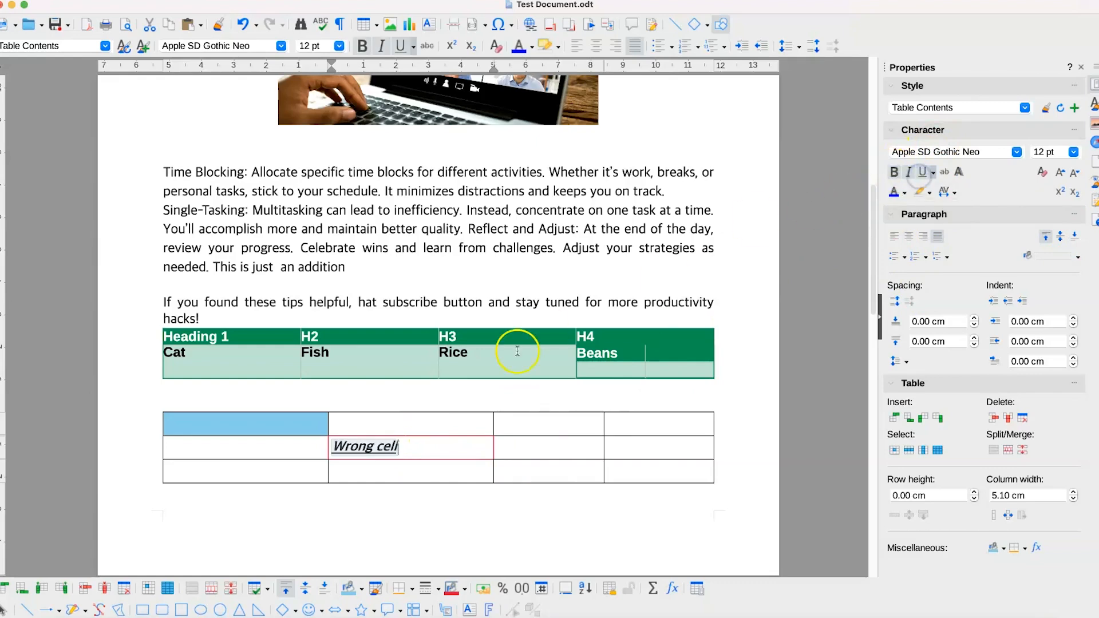
Right-align "Wrong cell" in its cell and place the cursor at the end of the paragraph above the green table.
left_click(897, 242)
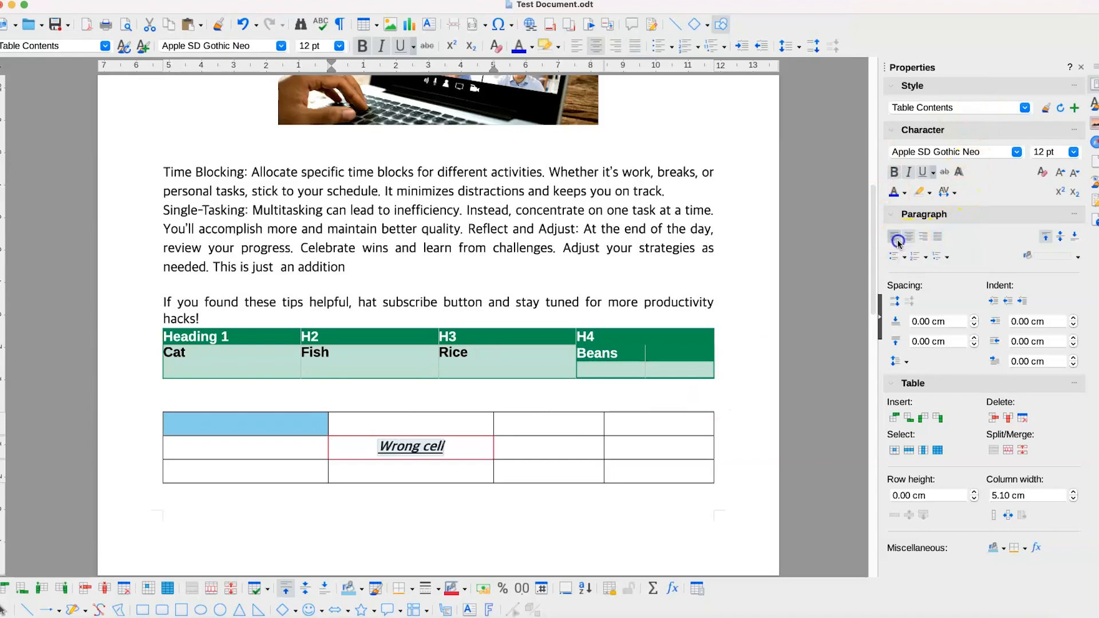
left_click(923, 237)
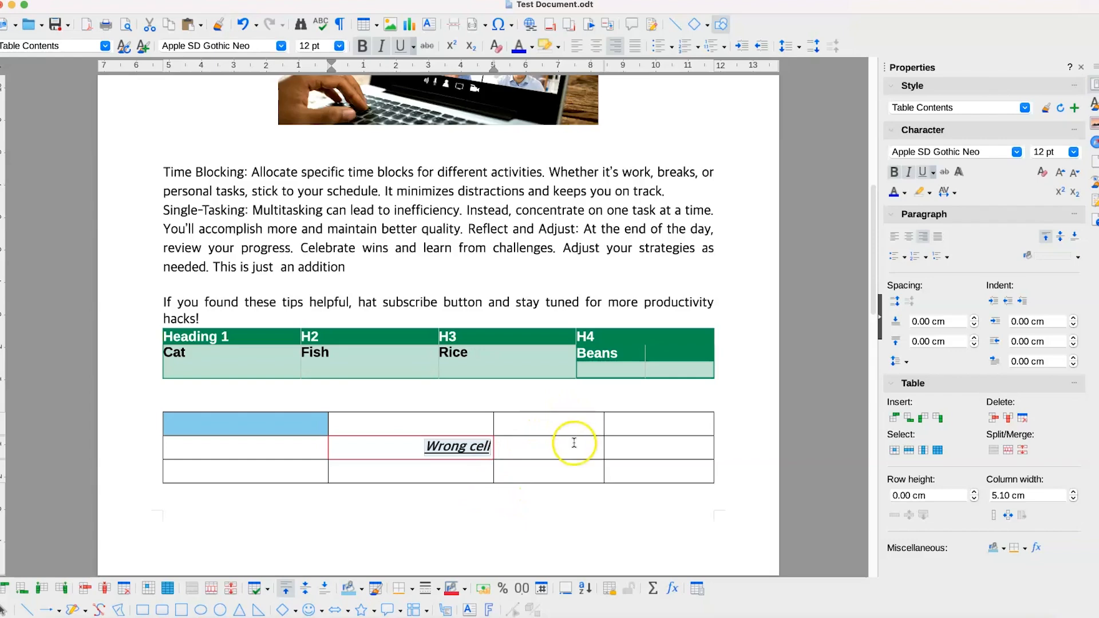
left_click(538, 324)
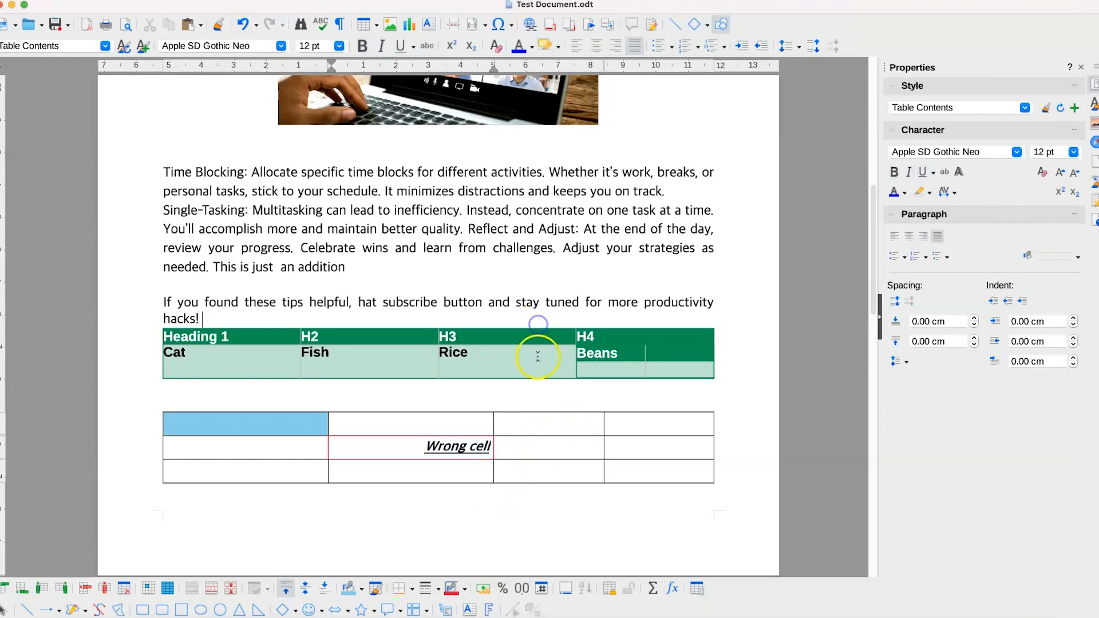